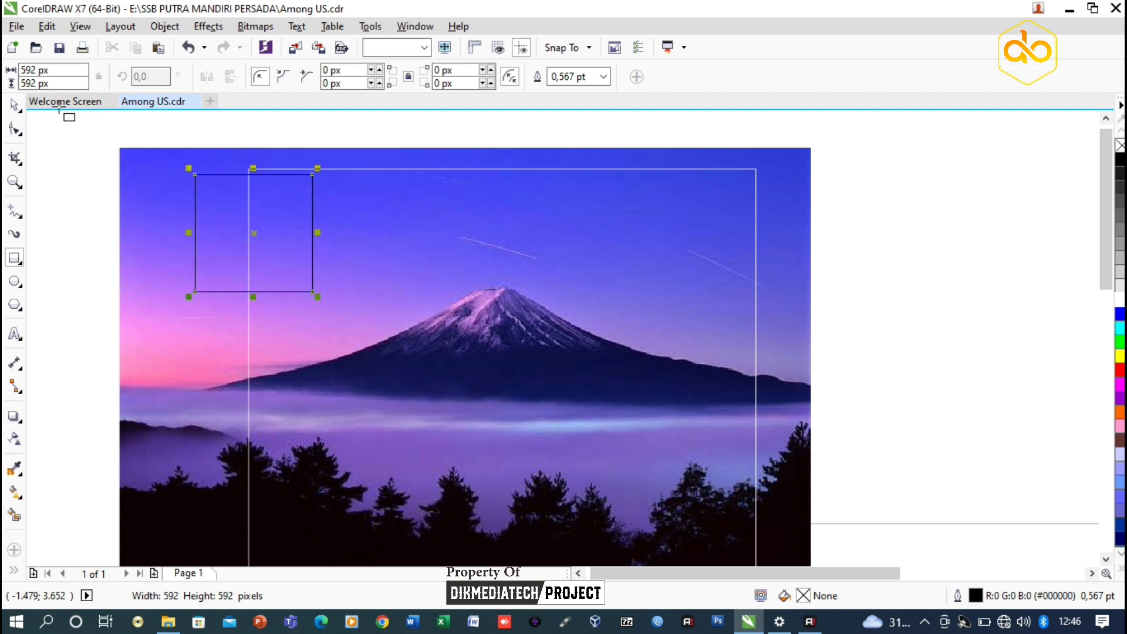
Set the small black rectangle's width and height to 512 px each.
{"action": "double_click", "coordinate": [28, 70]}
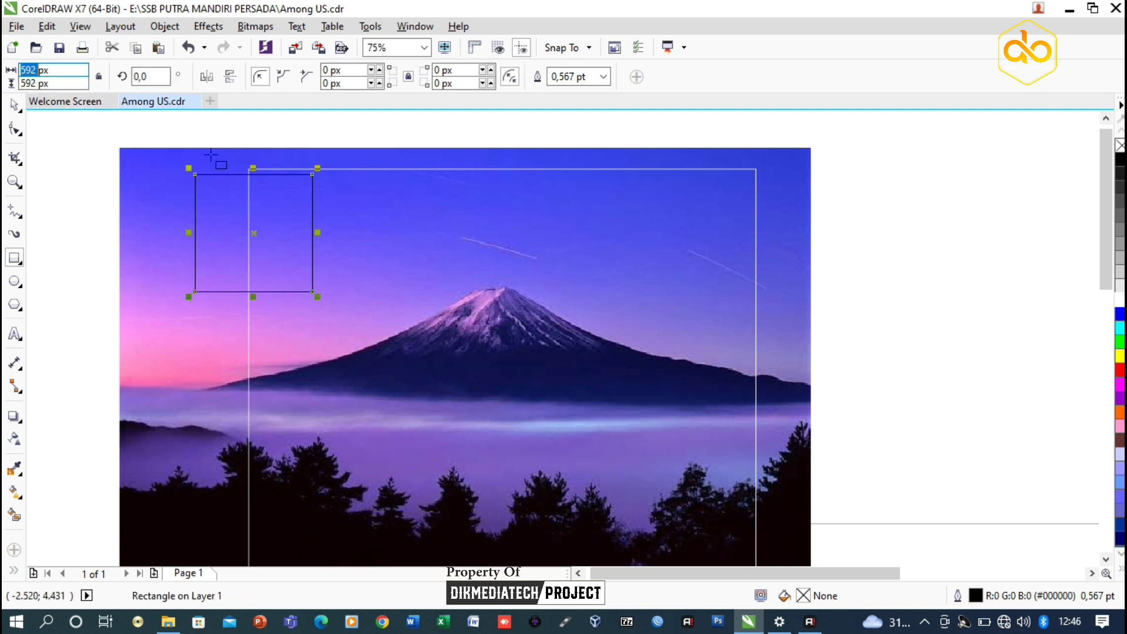
{"action": "type", "text": "512"}
{"action": "key", "text": "Tab"}
{"action": "type", "text": "512"}
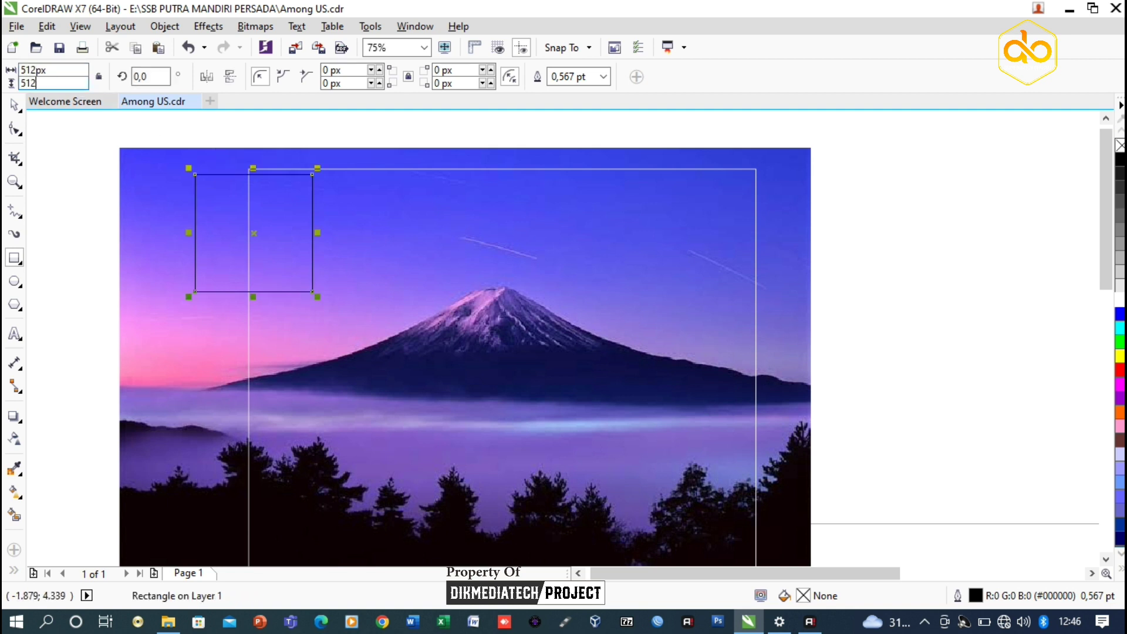
{"action": "key", "text": "Return"}
{"action": "key", "text": "space"}
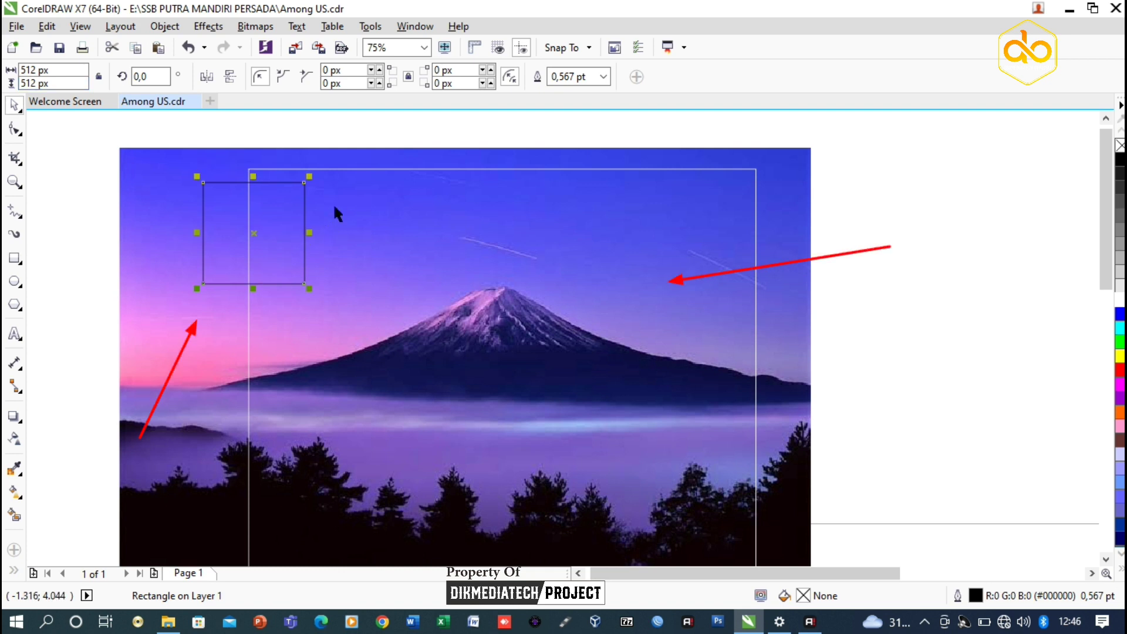
Align the black square with the top-left corner of the large white frame.
{"action": "left_click", "coordinate": [339, 200], "text": "shift"}
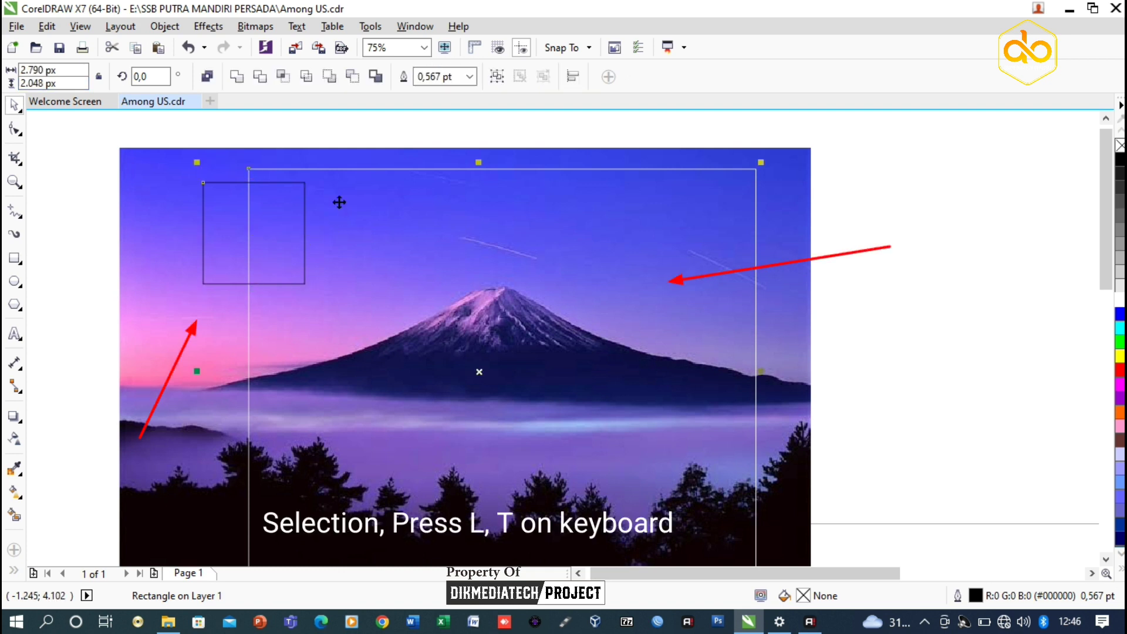
{"action": "key", "text": "l"}
{"action": "key", "text": "t"}
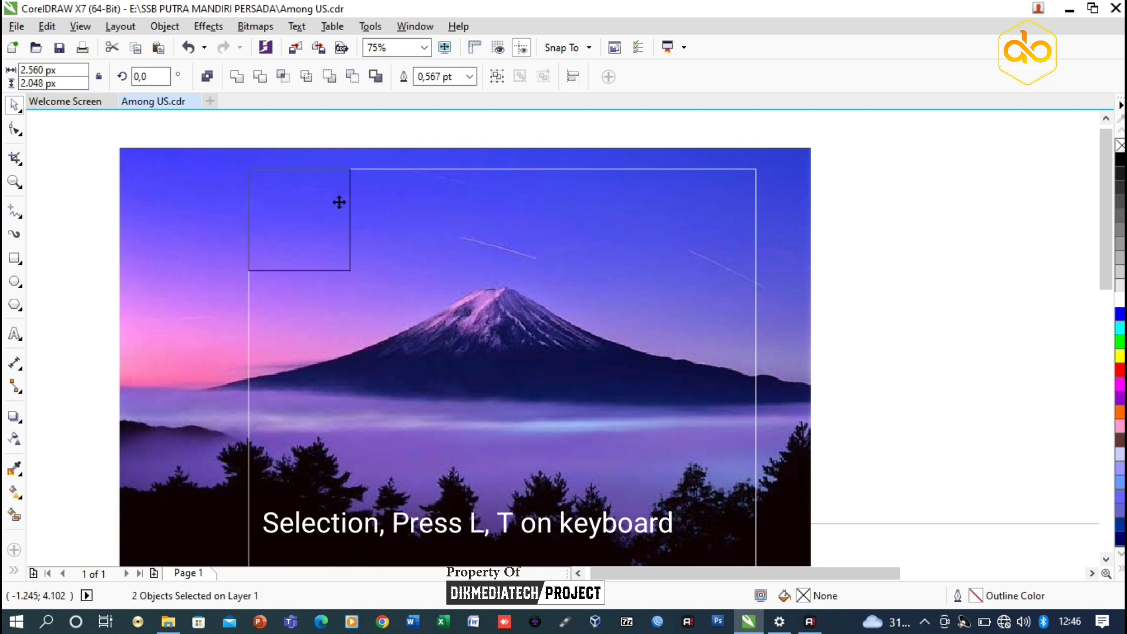
{"action": "left_click", "coordinate": [317, 151]}
Draw a circle about 115 px in diameter and move its centre onto the square's left edge.
{"action": "scroll", "coordinate": [284, 222], "scroll_direction": "up", "scroll_amount": 2}
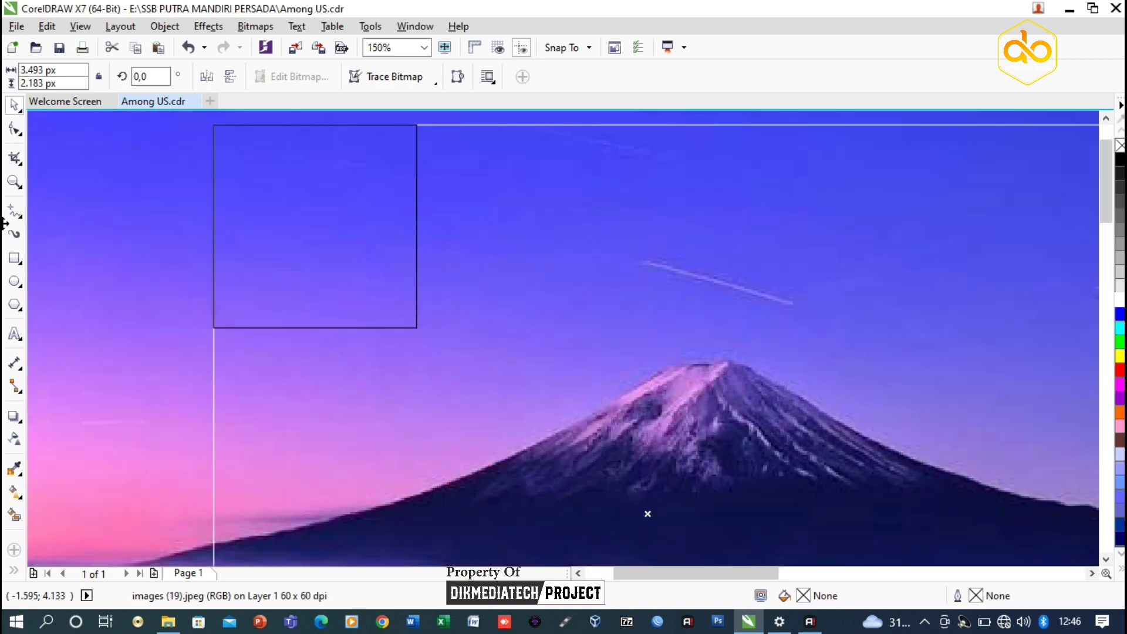
{"action": "left_click", "coordinate": [13, 280]}
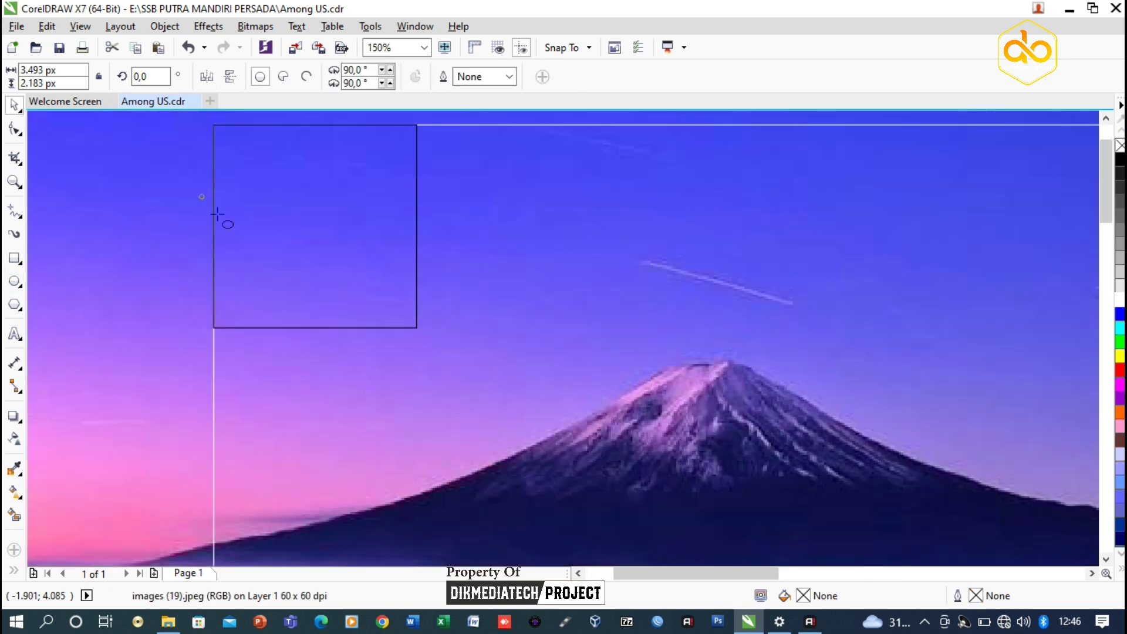
{"action": "left_click_drag", "start_coordinate": [216, 215], "coordinate": [239, 240]}
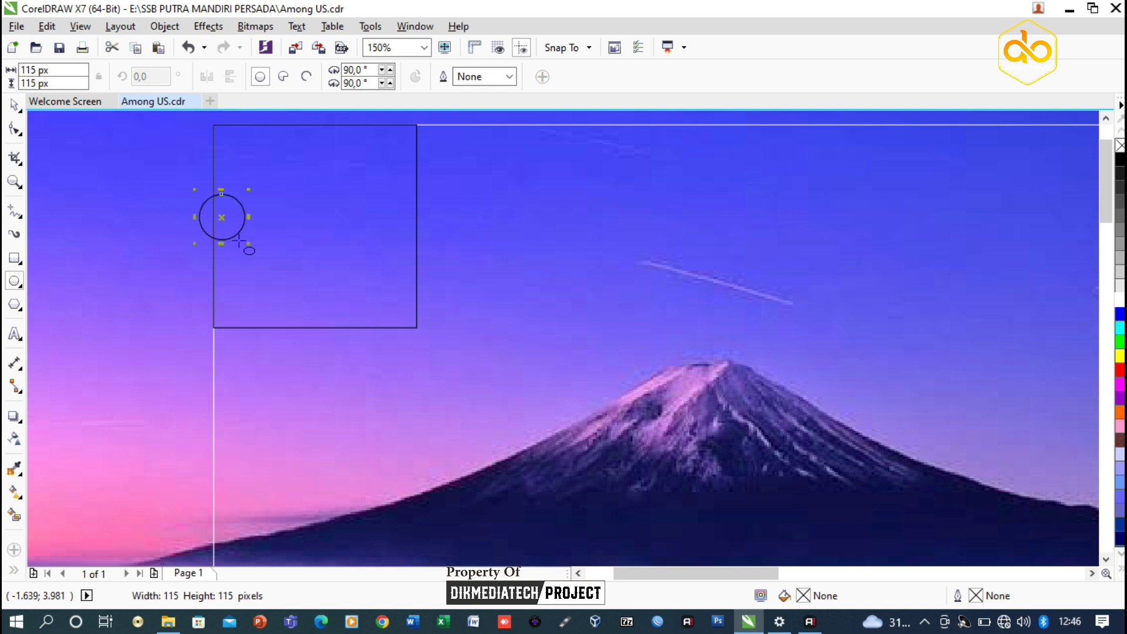
{"action": "scroll", "coordinate": [194, 205], "scroll_direction": "up", "scroll_amount": 2}
{"action": "key", "text": "space"}
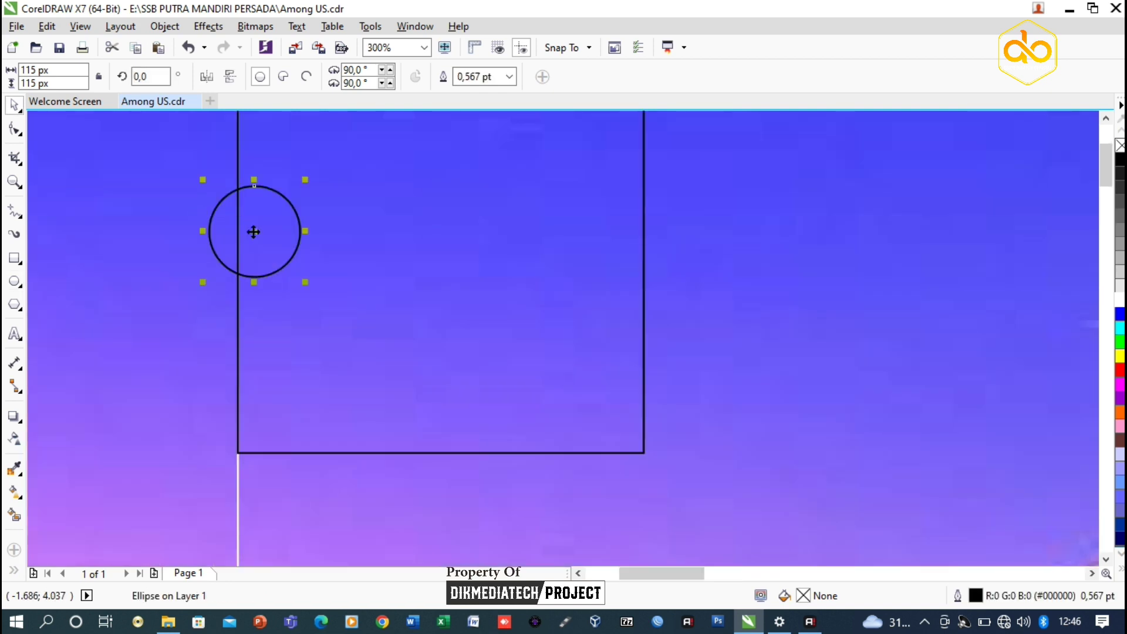
{"action": "left_click_drag", "start_coordinate": [255, 231], "coordinate": [237, 230]}
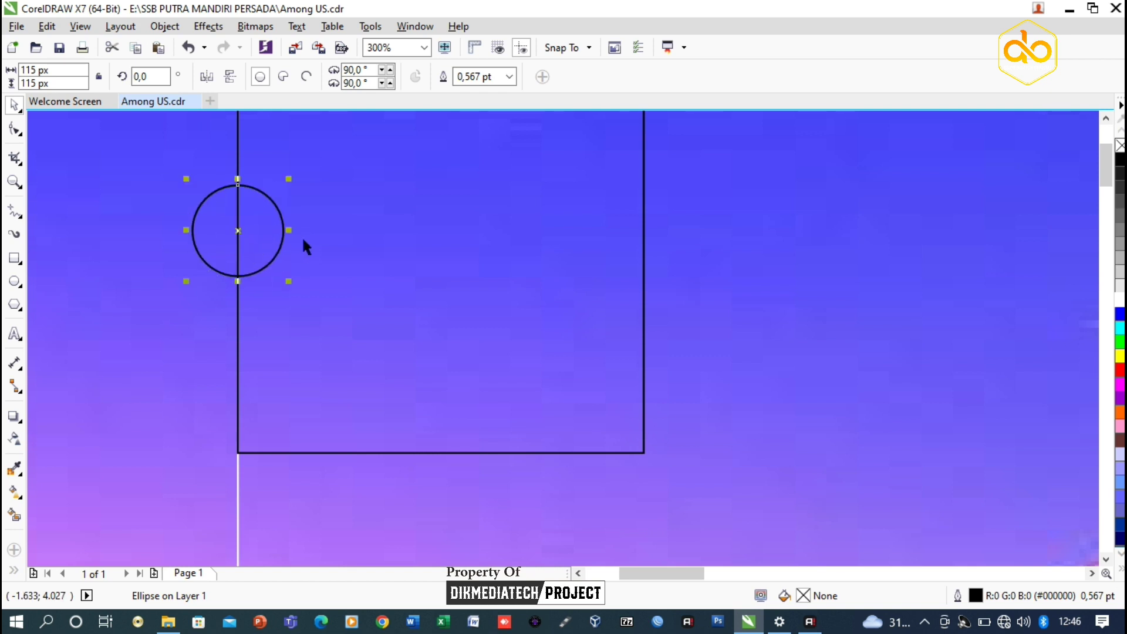
Align the circle's centre vertically with the centre of the black square.
{"action": "scroll", "coordinate": [310, 245], "scroll_direction": "down", "scroll_amount": 2}
{"action": "scroll", "coordinate": [309, 270], "scroll_direction": "down", "scroll_amount": 2}
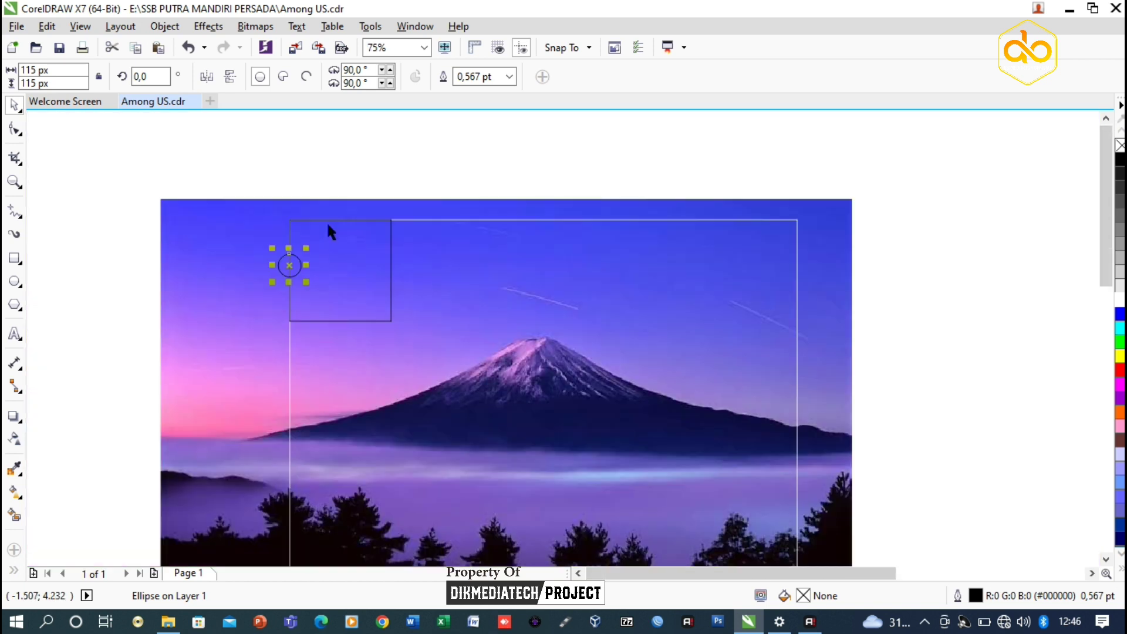
{"action": "left_click", "coordinate": [324, 234], "text": "shift"}
{"action": "scroll", "coordinate": [323, 237], "scroll_direction": "up", "scroll_amount": 2}
{"action": "key", "text": "e"}
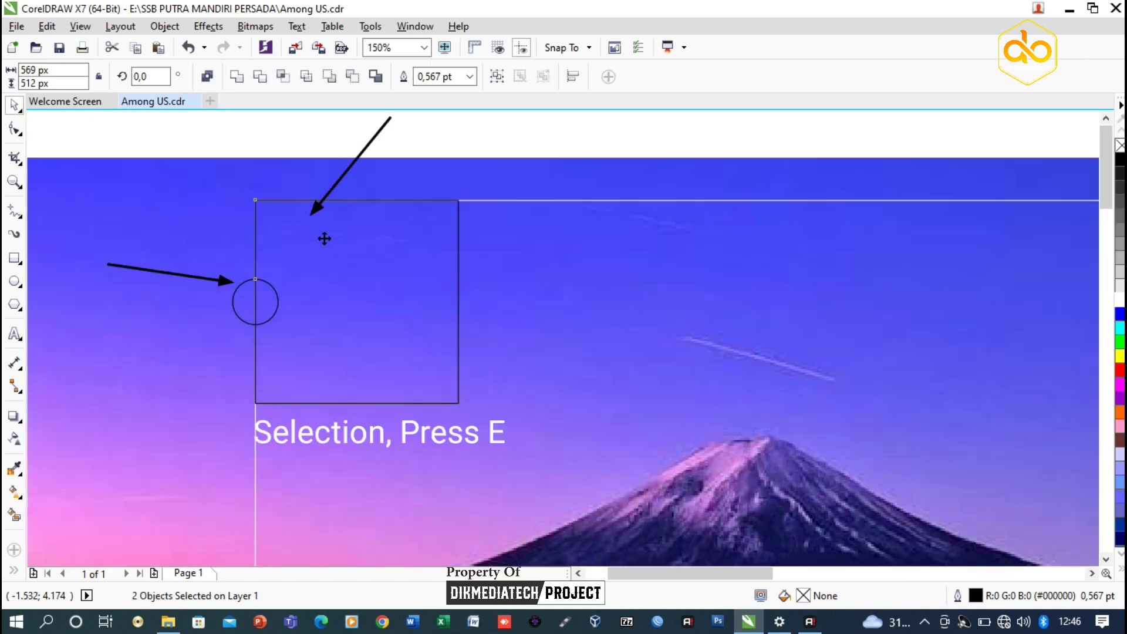
{"action": "left_click", "coordinate": [215, 273]}
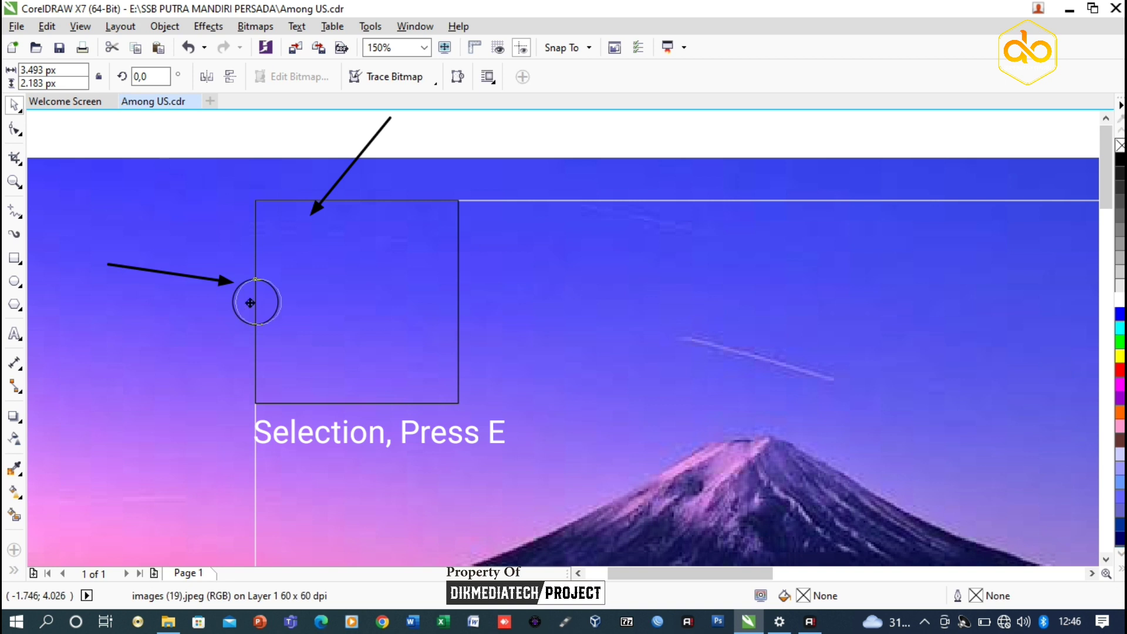
Copy the left-edge circle to the midpoint of the square's right edge.
{"action": "left_click_drag", "start_coordinate": [250, 301], "coordinate": [448, 313]}
{"action": "scroll", "coordinate": [444, 305], "scroll_direction": "up", "scroll_amount": 2}
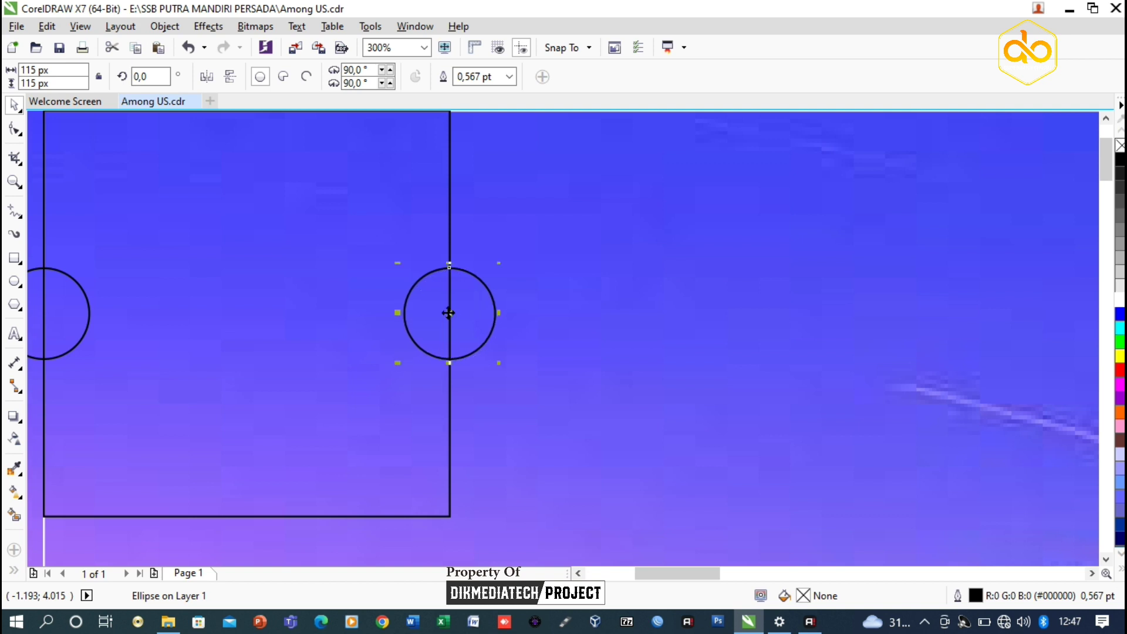
{"action": "scroll", "coordinate": [435, 320], "scroll_direction": "down", "scroll_amount": 2}
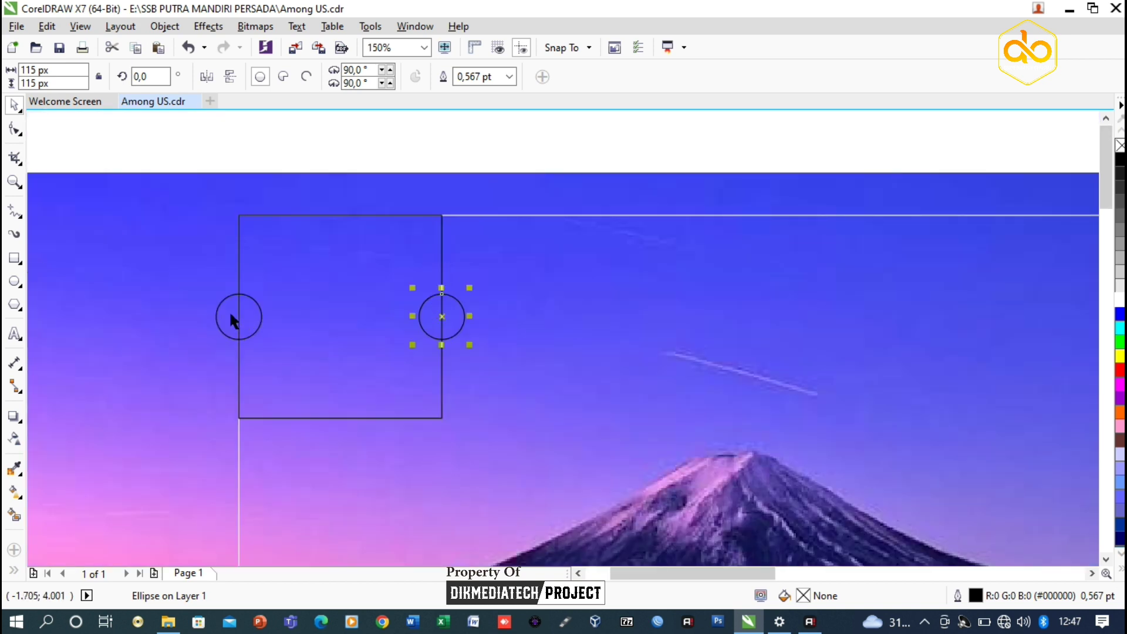
Copy the left-edge circle to the midpoint of the square's top edge.
{"action": "mouse_move", "coordinate": [231, 315]}
{"action": "left_mouse_down"}
{"action": "mouse_move", "coordinate": [336, 206]}
{"action": "mouse_move", "coordinate": [351, 221]}
{"action": "mouse_move", "coordinate": [339, 228]}
{"action": "left_mouse_up"}
{"action": "scroll", "coordinate": [342, 203], "scroll_direction": "up", "scroll_amount": 2}
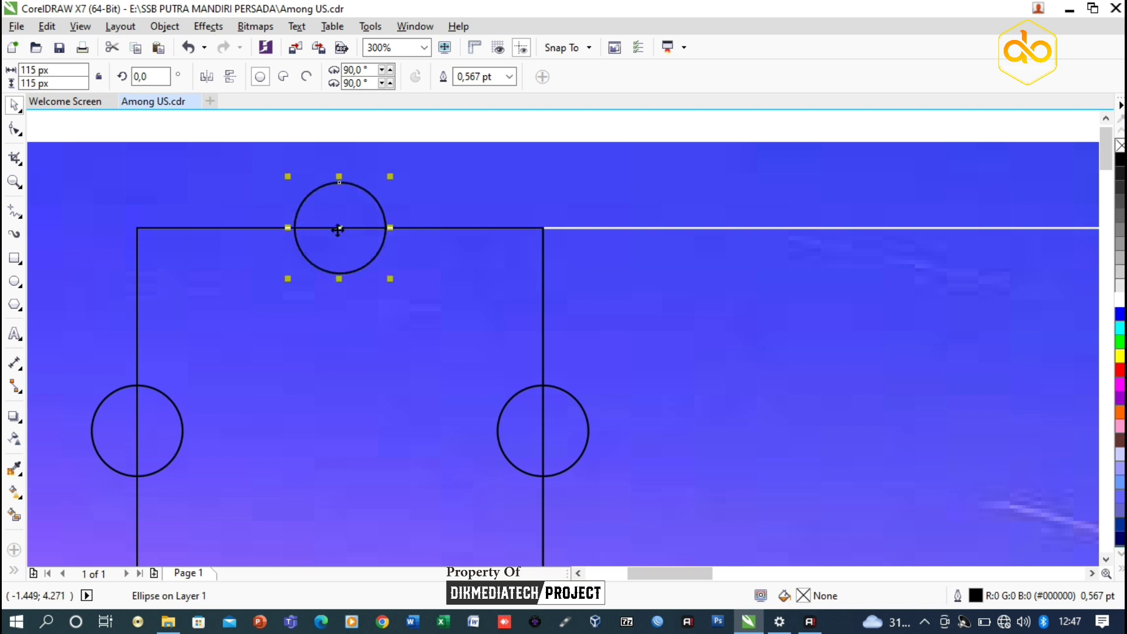
{"action": "left_click", "coordinate": [422, 241], "text": "shift"}
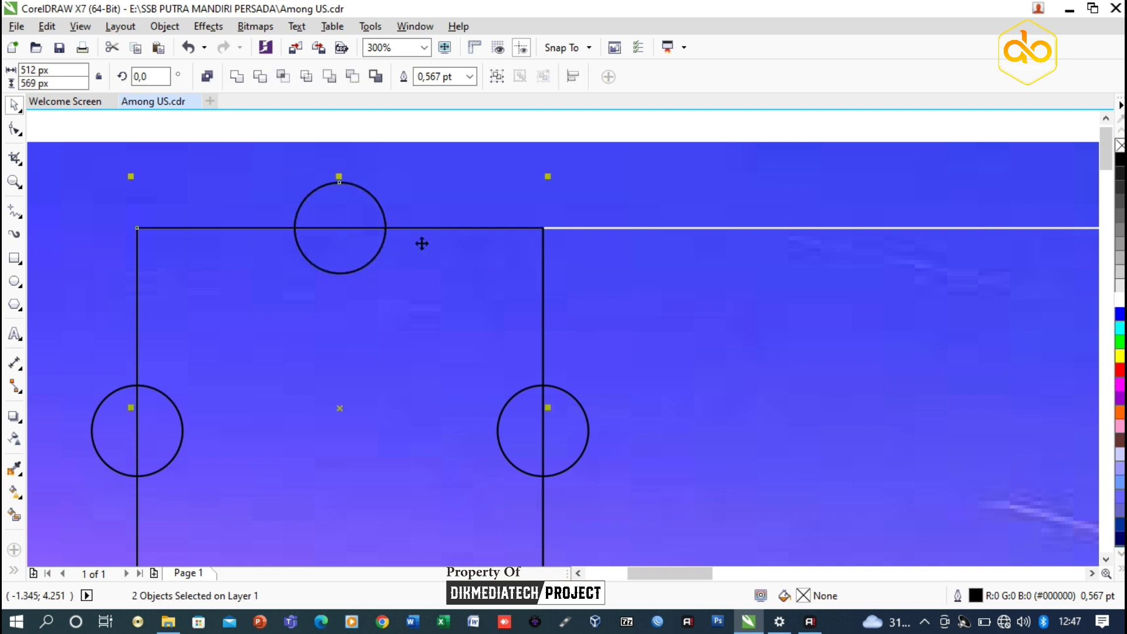
{"action": "key", "text": "e"}
{"action": "key", "text": "ctrl+z"}
{"action": "left_click", "coordinate": [380, 165]}
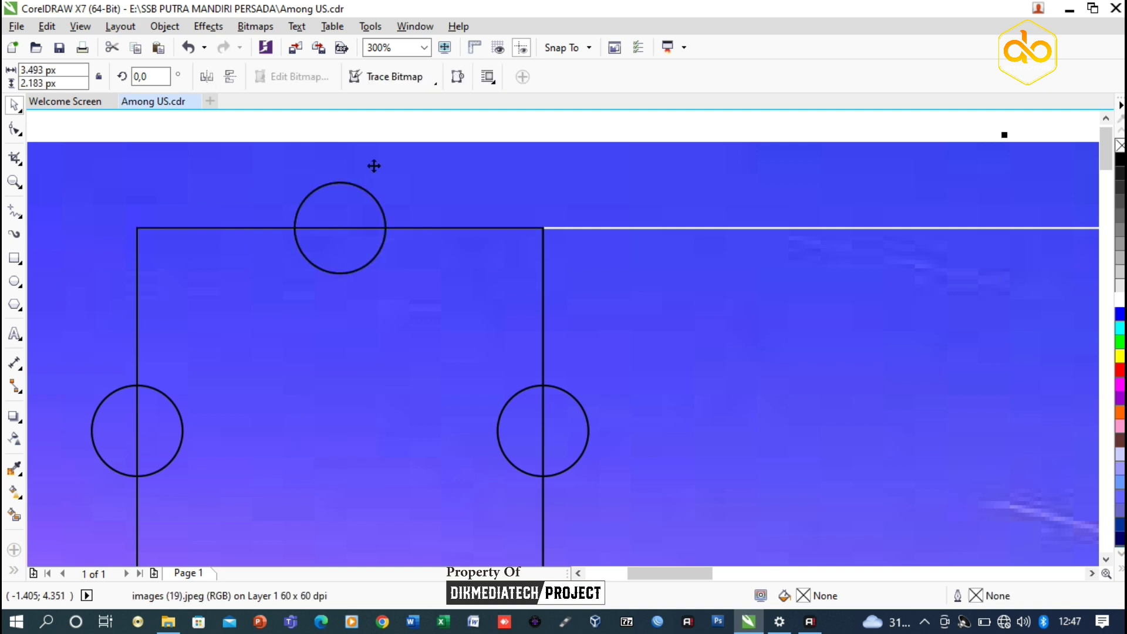
Copy the top circle straight down and centre it on the square's bottom edge.
{"action": "scroll", "coordinate": [373, 165], "scroll_direction": "down", "scroll_amount": 1}
{"action": "left_click", "coordinate": [362, 176]}
{"action": "left_click_drag", "start_coordinate": [361, 206], "coordinate": [370, 394]}
{"action": "scroll", "coordinate": [363, 402], "scroll_direction": "up", "scroll_amount": 1}
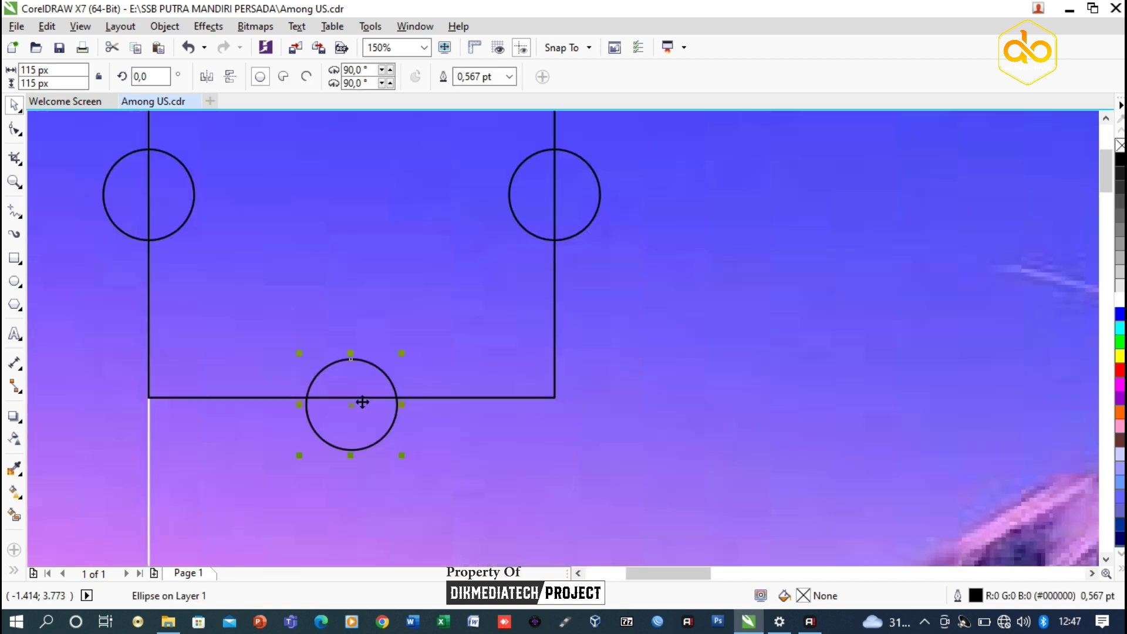
{"action": "scroll", "coordinate": [360, 403], "scroll_direction": "up", "scroll_amount": 1}
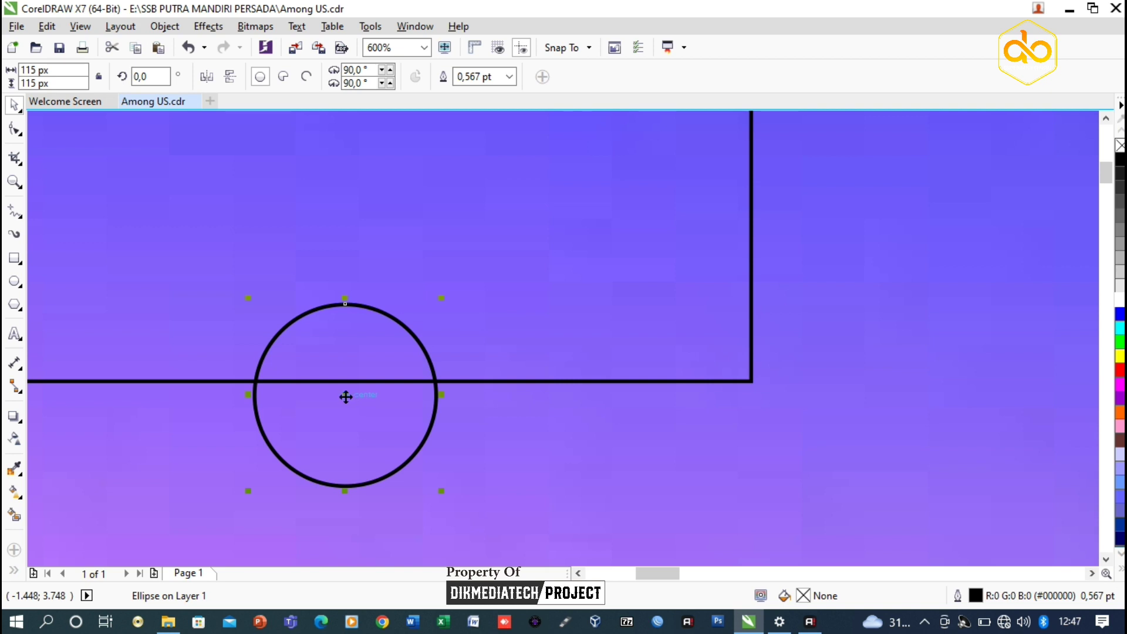
{"action": "left_click_drag", "start_coordinate": [345, 396], "coordinate": [345, 382]}
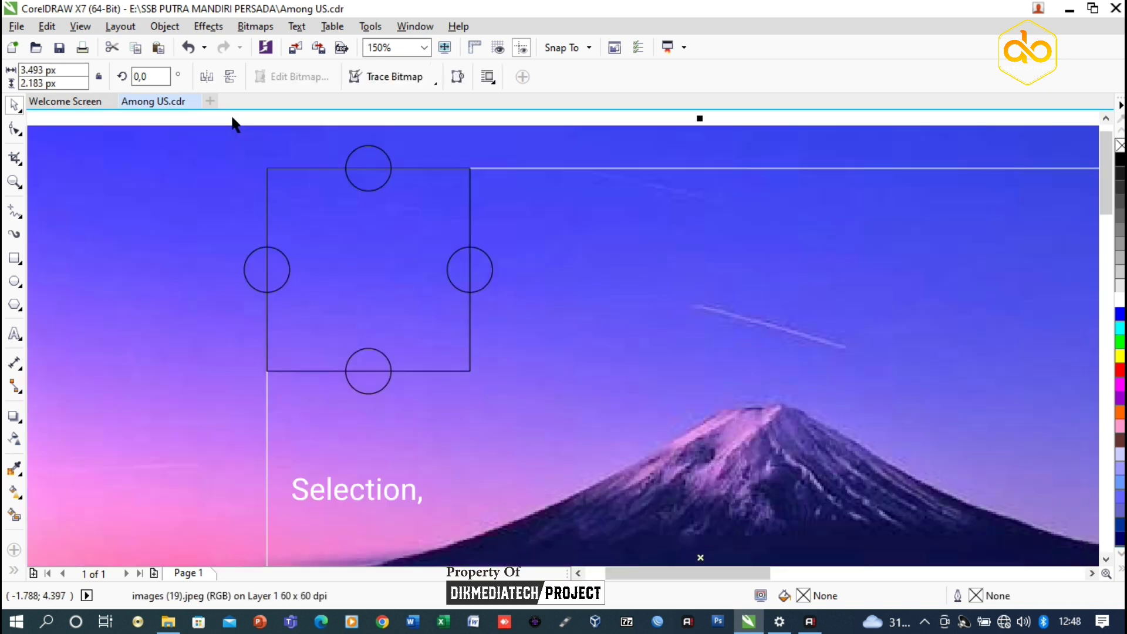
Copy the square with its four circles edge to edge to the right, repeating the duplication to fill a row of five.
{"action": "left_click_drag", "start_coordinate": [233, 118], "coordinate": [330, 308]}
{"action": "left_click_drag", "start_coordinate": [532, 436], "coordinate": [537, 446]}
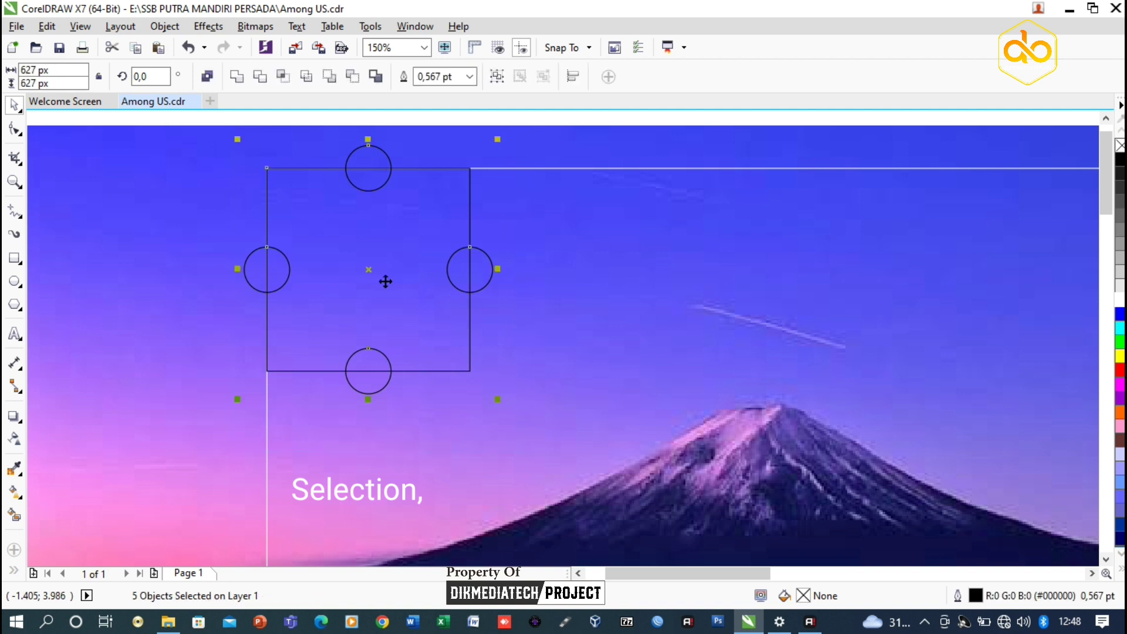
{"action": "left_click_drag", "start_coordinate": [378, 275], "coordinate": [582, 275]}
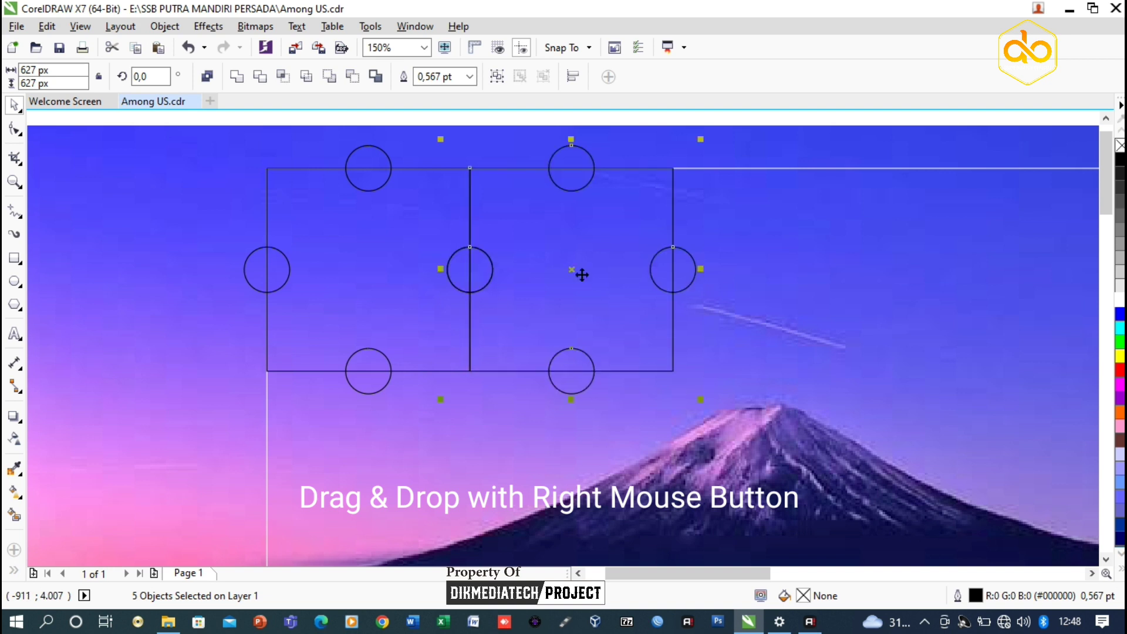
{"action": "scroll", "coordinate": [416, 249], "scroll_direction": "down", "scroll_amount": 2}
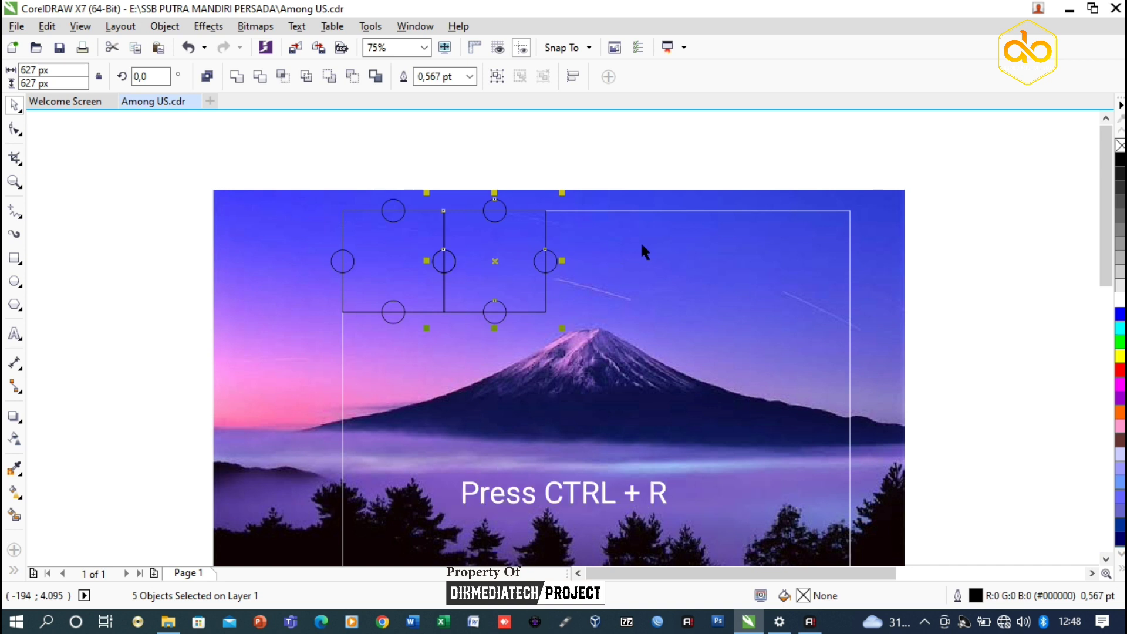
{"action": "key", "text": "ctrl+r"}
{"action": "key", "text": "ctrl+r"}
{"action": "key", "text": "ctrl+r"}
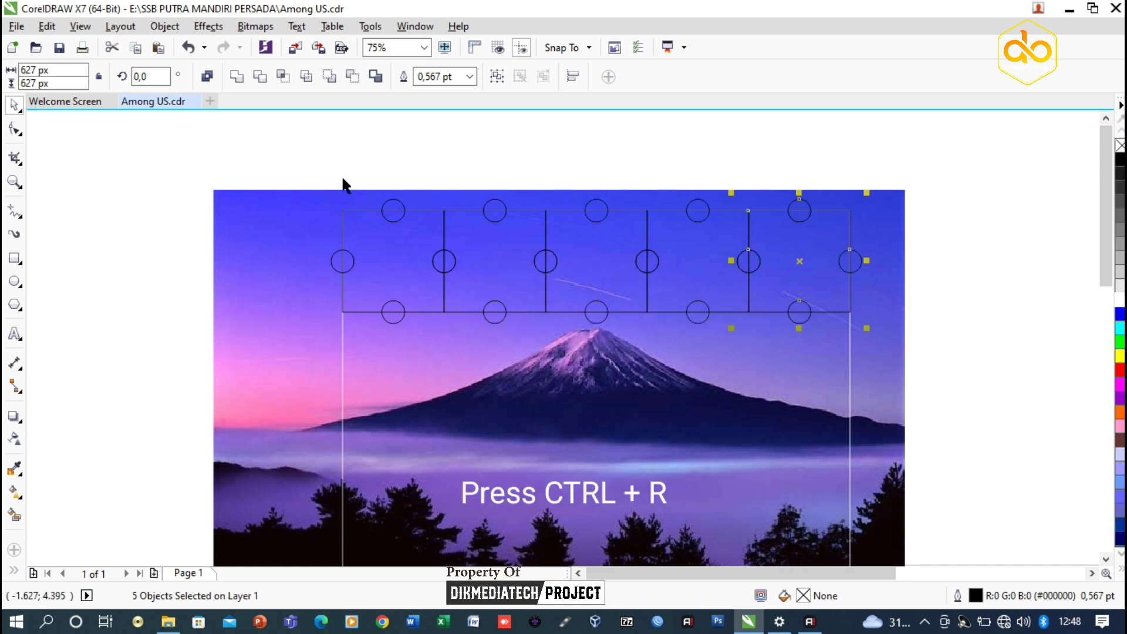
Copy the whole row of five squares and their circles directly below to form a second row.
{"action": "left_click_drag", "start_coordinate": [311, 166], "coordinate": [896, 385]}
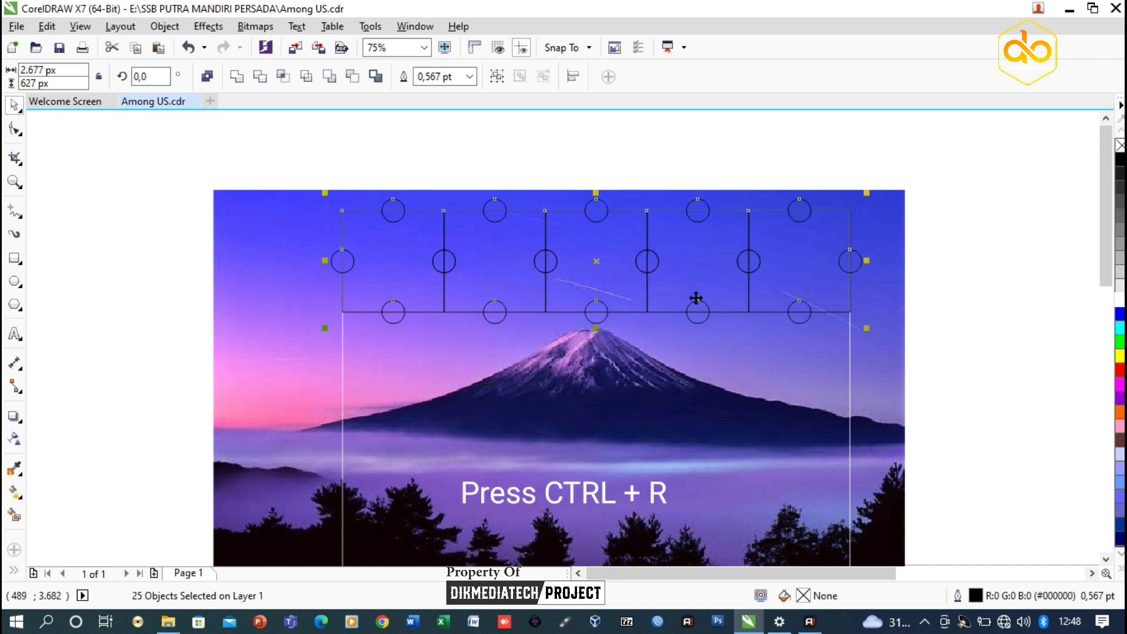
{"action": "left_click_drag", "start_coordinate": [620, 258], "coordinate": [631, 361]}
{"action": "scroll", "coordinate": [483, 341], "scroll_direction": "up", "scroll_amount": 3}
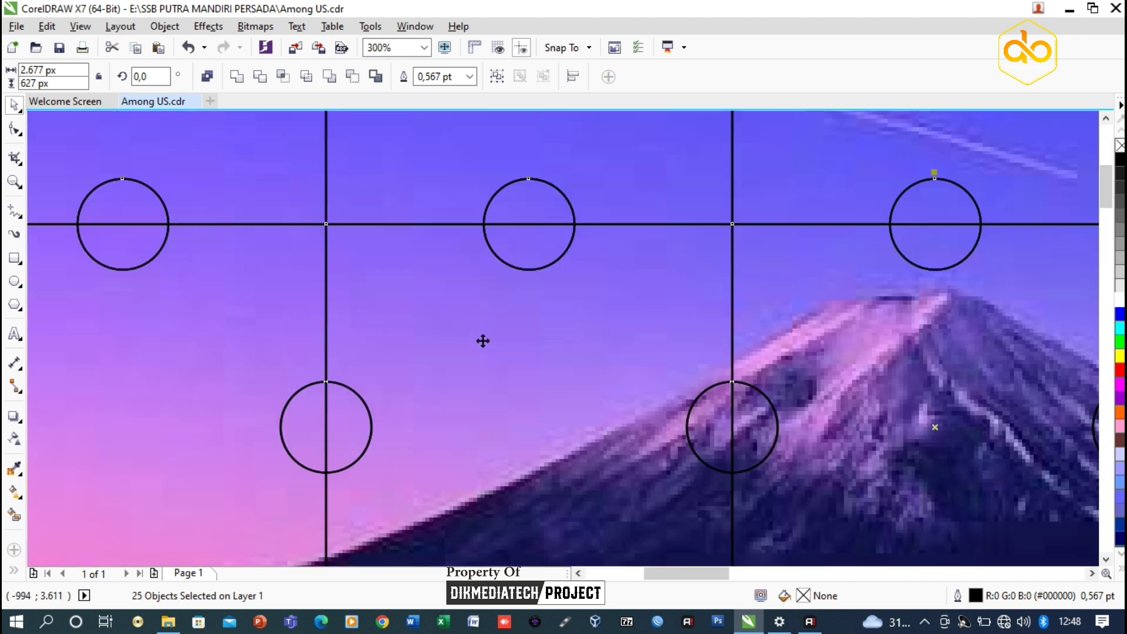
{"action": "scroll", "coordinate": [482, 341], "scroll_direction": "down", "scroll_amount": 1}
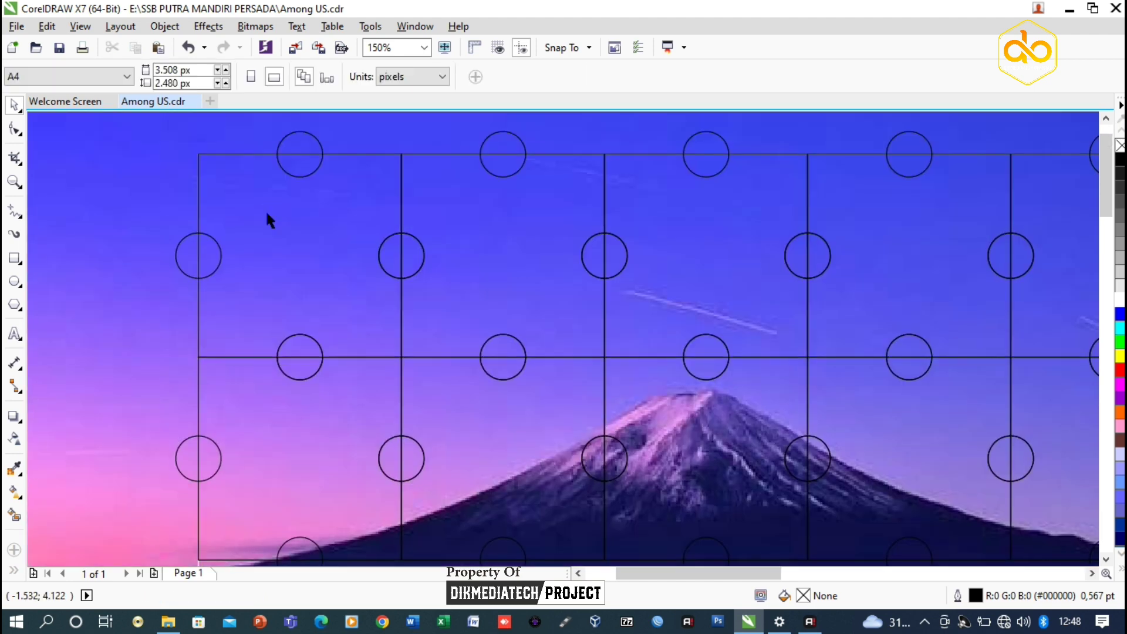
Weld the top circle to the first square of the upper row and delete the circle on that square's left edge.
{"action": "left_click", "coordinate": [285, 210]}
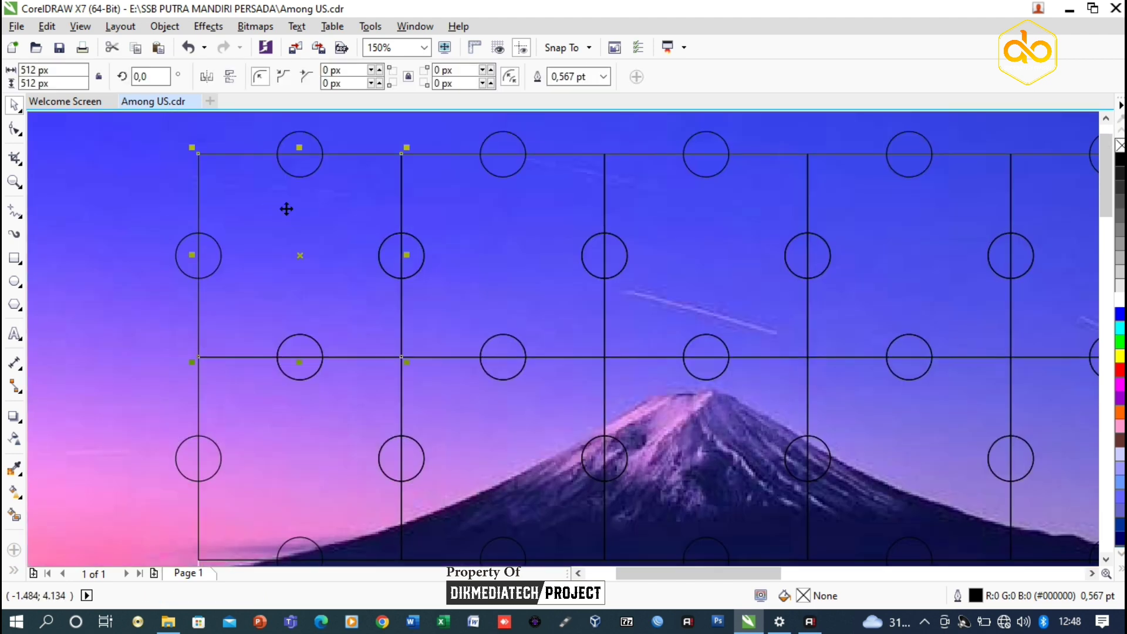
{"action": "left_click", "coordinate": [291, 135], "text": "shift"}
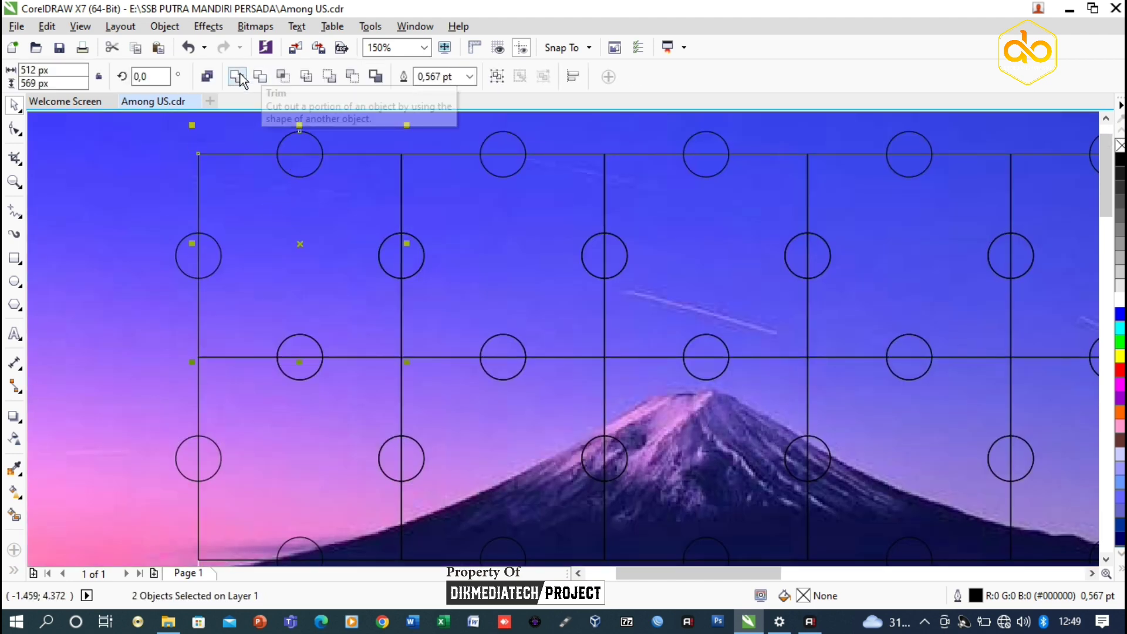
{"action": "left_click", "coordinate": [259, 76]}
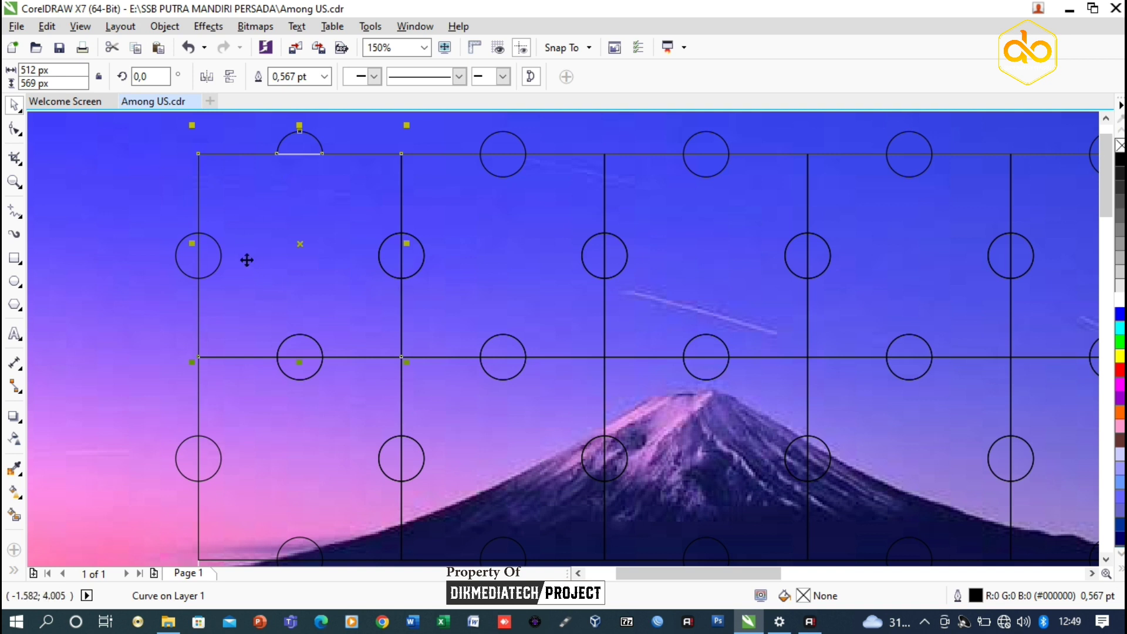
{"action": "scroll", "coordinate": [247, 260], "scroll_direction": "down", "scroll_amount": 1}
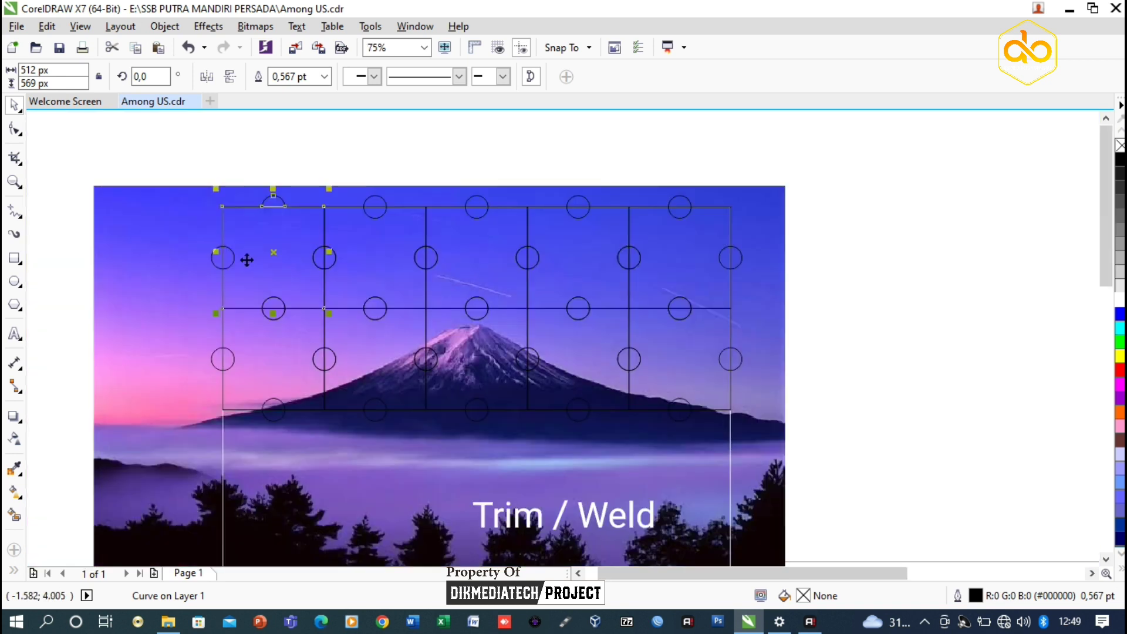
{"action": "left_click", "coordinate": [384, 459]}
{"action": "scroll", "coordinate": [258, 227], "scroll_direction": "up", "scroll_amount": 1}
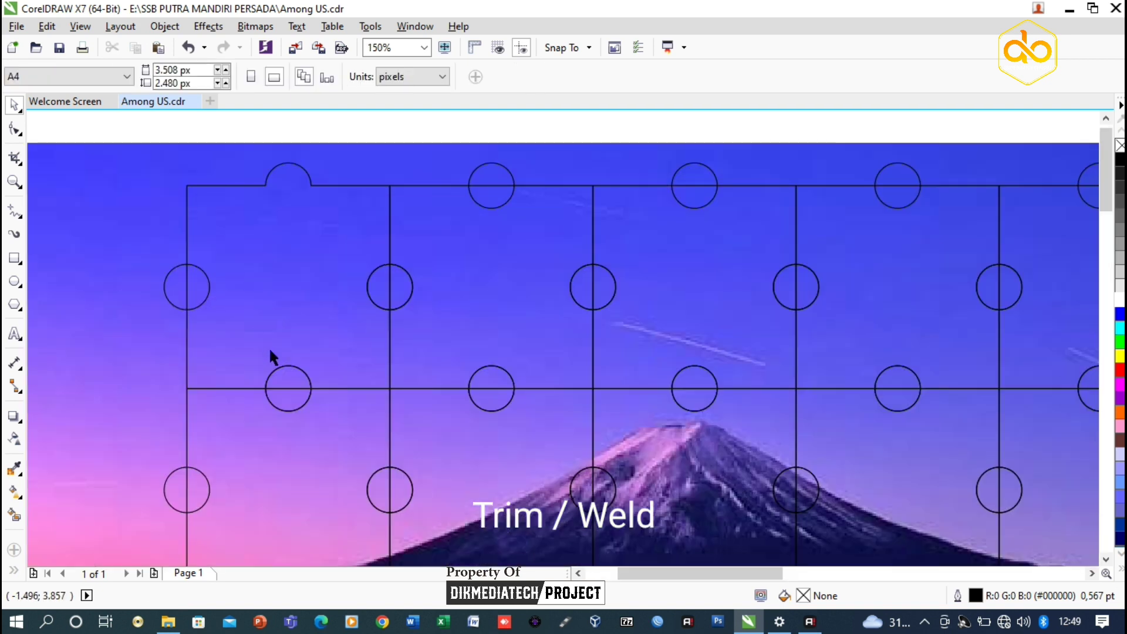
{"action": "left_click", "coordinate": [175, 284]}
{"action": "key", "text": "Delete"}
Weld the circle between the first two upper squares to the second square, and trim the first square with the welded shape.
{"action": "left_click", "coordinate": [379, 281]}
{"action": "left_click", "coordinate": [390, 284]}
{"action": "left_click", "coordinate": [380, 273]}
{"action": "left_click_drag", "start_coordinate": [338, 121], "coordinate": [354, 140]}
{"action": "left_click", "coordinate": [402, 285]}
{"action": "left_click", "coordinate": [447, 282], "text": "shift"}
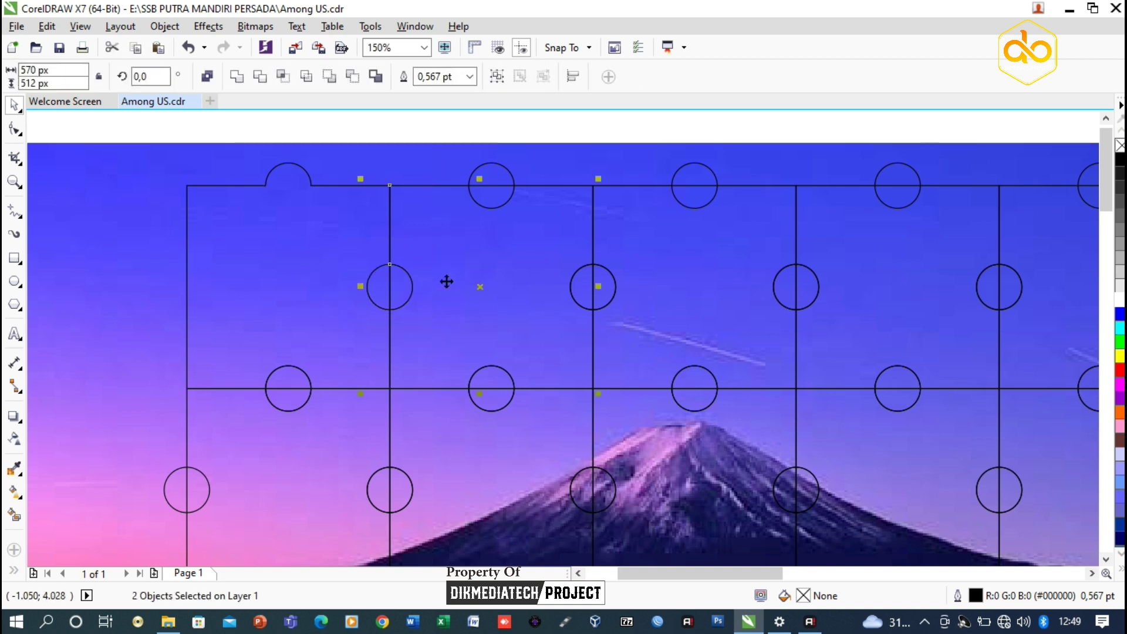
{"action": "left_click", "coordinate": [237, 77]}
{"action": "left_click", "coordinate": [325, 231], "text": "shift"}
{"action": "left_click", "coordinate": [260, 77]}
{"action": "left_click", "coordinate": [353, 125]}
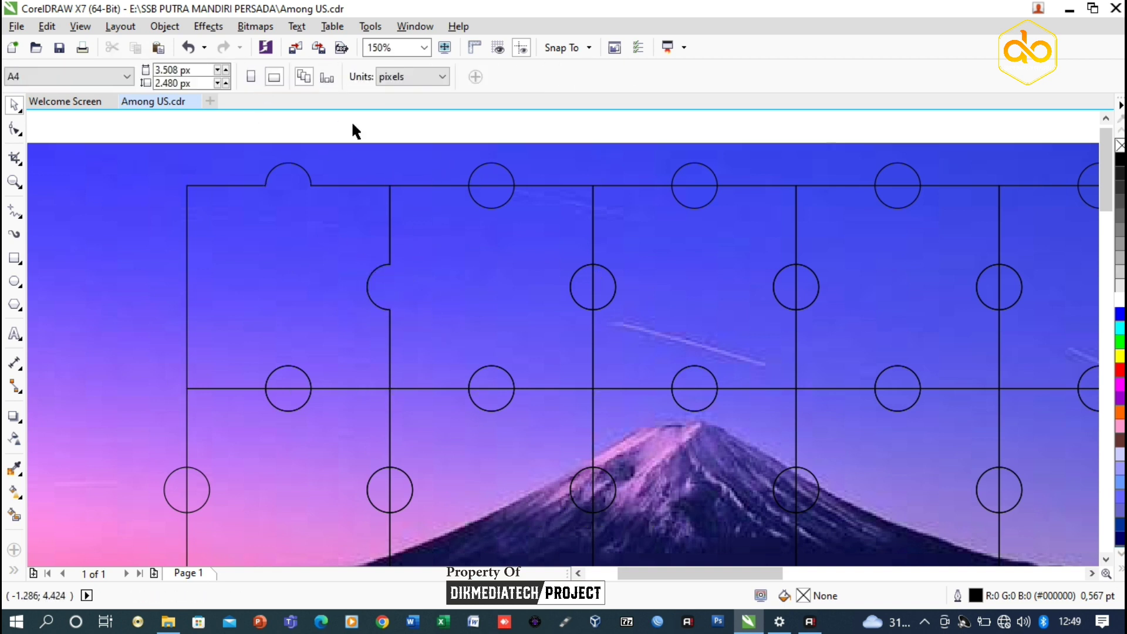
Weld the circle on the first upper square's bottom edge to that square and trim the square below with the welded shape.
{"action": "left_click", "coordinate": [274, 373]}
{"action": "left_click", "coordinate": [288, 397]}
{"action": "left_click", "coordinate": [267, 350]}
{"action": "left_click", "coordinate": [285, 398], "text": "shift"}
{"action": "left_click", "coordinate": [282, 372]}
{"action": "left_click", "coordinate": [276, 345], "text": "shift"}
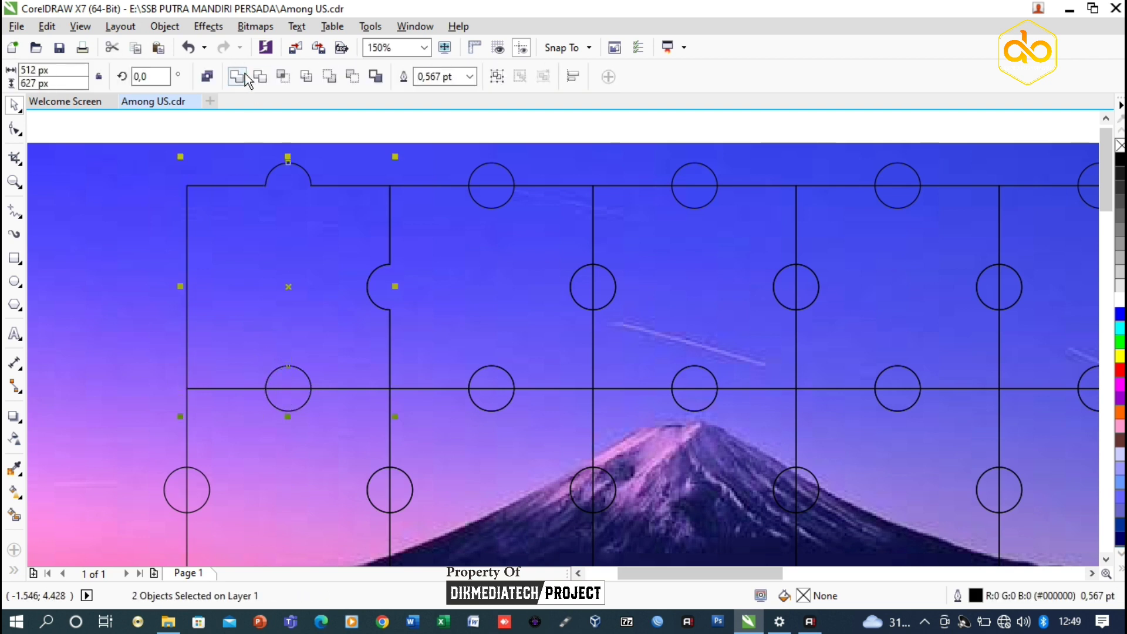
{"action": "left_click", "coordinate": [244, 74]}
{"action": "left_click", "coordinate": [141, 257]}
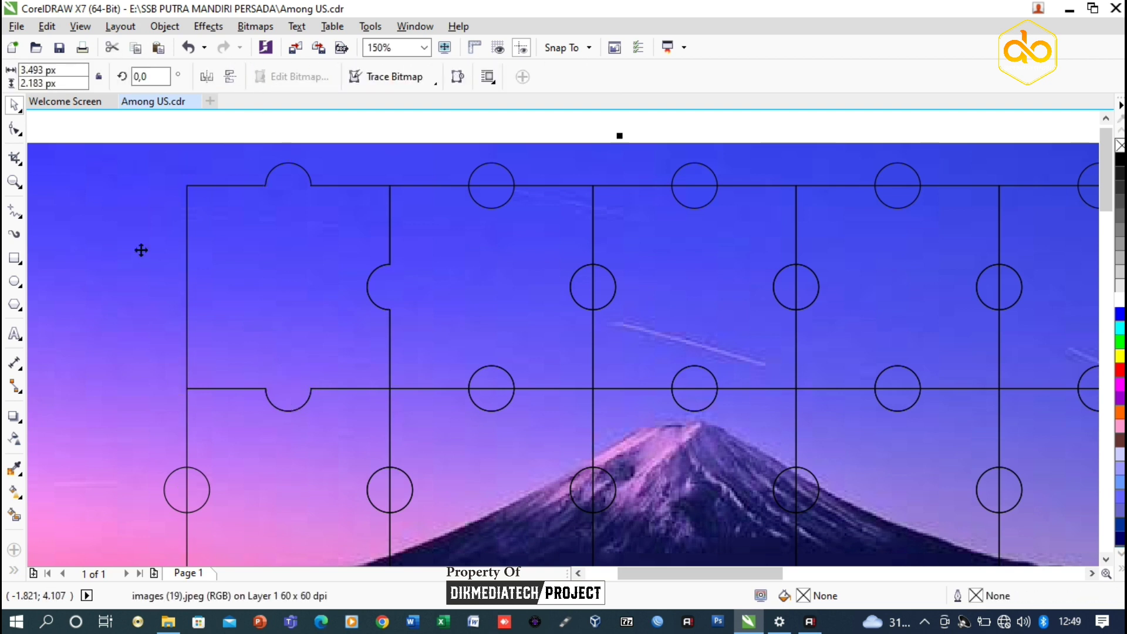
Trim the second upper square with the circle on its top edge and delete that circle.
{"action": "left_click_drag", "start_coordinate": [299, 336], "coordinate": [196, 308]}
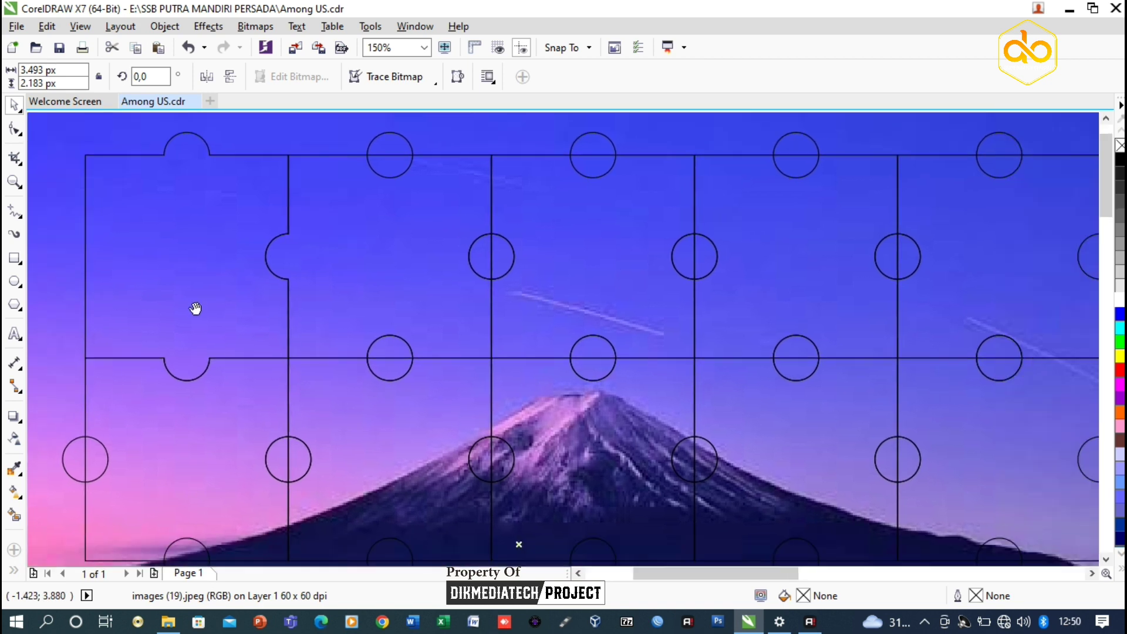
{"action": "left_click", "coordinate": [390, 149]}
{"action": "left_click", "coordinate": [388, 217], "text": "shift"}
{"action": "left_click", "coordinate": [262, 77]}
{"action": "left_click", "coordinate": [405, 142]}
{"action": "key", "text": "Delete"}
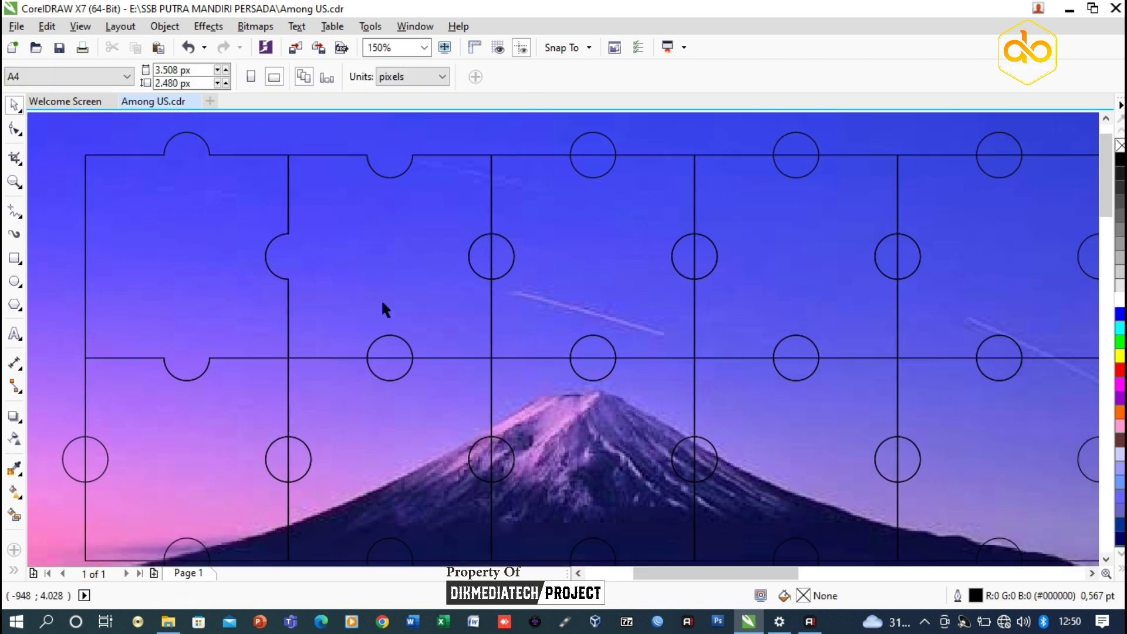
Trim the second upper square with the circle on its bottom edge and delete that circle.
{"action": "left_click", "coordinate": [388, 343]}
{"action": "left_click", "coordinate": [350, 214], "text": "shift"}
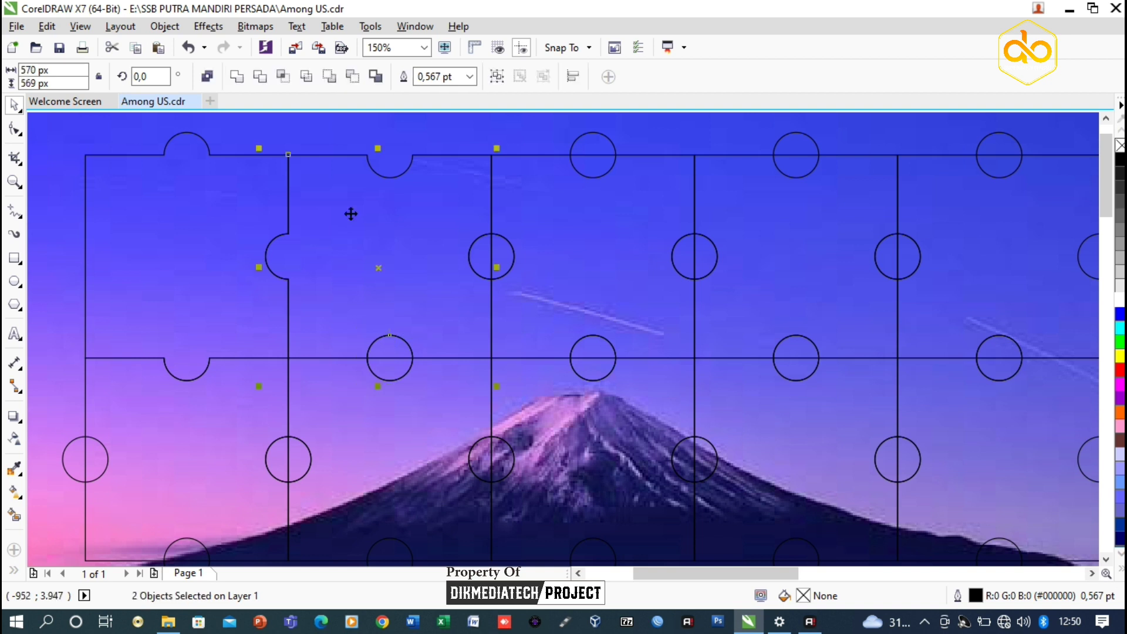
{"action": "left_click", "coordinate": [262, 77]}
{"action": "left_click", "coordinate": [399, 367]}
{"action": "key", "text": "Delete"}
Restore the circle deleted from the second column's shared edge and weld it to the second lower square.
{"action": "left_click", "coordinate": [393, 355]}
{"action": "left_click", "coordinate": [391, 330]}
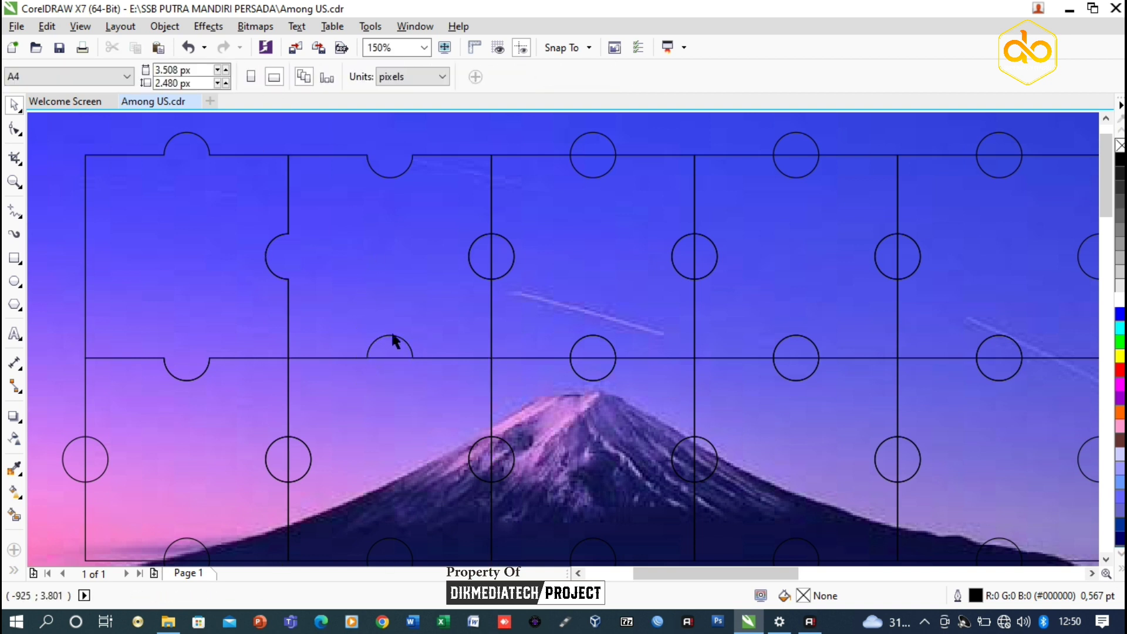
{"action": "left_click", "coordinate": [389, 334]}
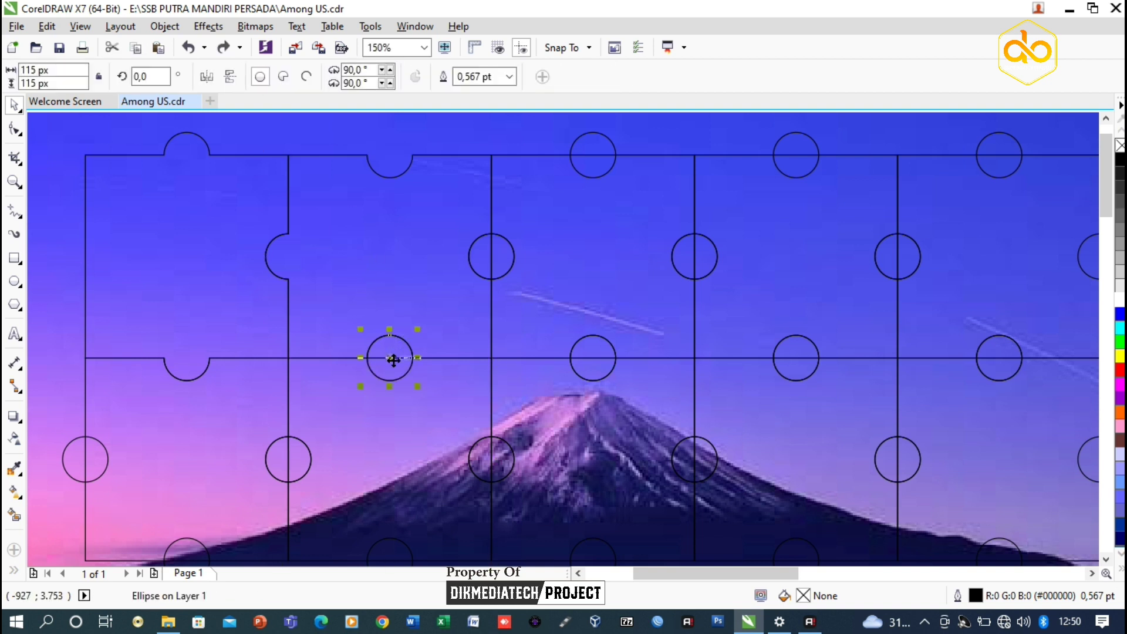
{"action": "left_click", "coordinate": [401, 397], "text": "shift"}
{"action": "left_click", "coordinate": [260, 78]}
Weld the circle between the second and third upper squares to the second square, and trim the third square with the welded shape.
{"action": "left_click", "coordinate": [458, 258]}
{"action": "left_click", "coordinate": [476, 260]}
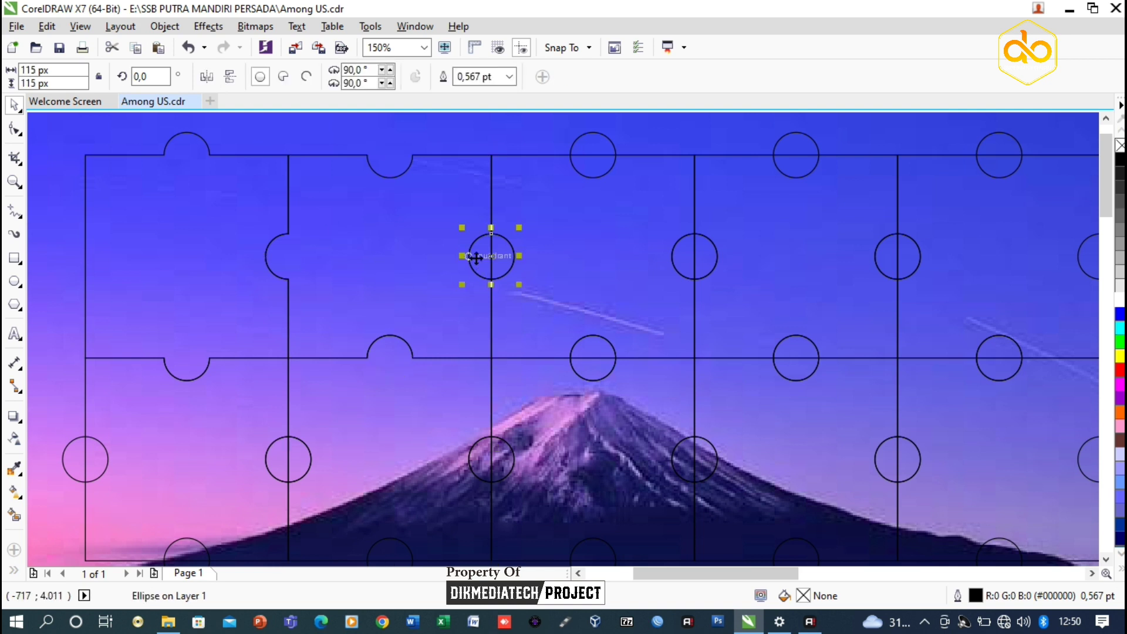
{"action": "left_click", "coordinate": [400, 223]}
{"action": "left_click", "coordinate": [485, 247]}
{"action": "left_click", "coordinate": [400, 228], "text": "shift"}
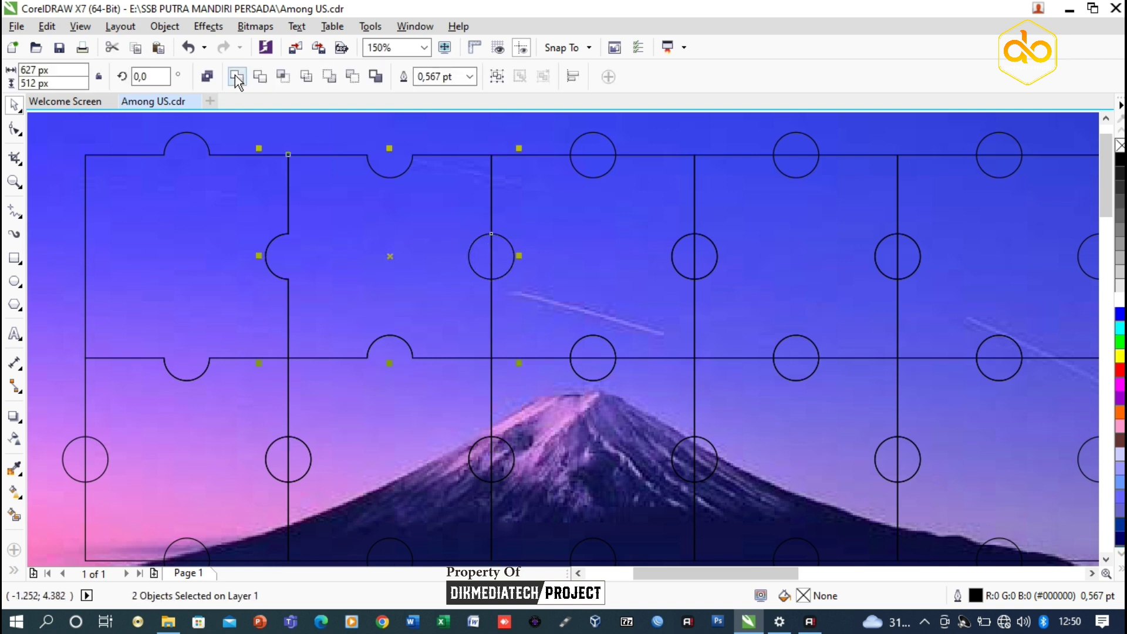
{"action": "left_click", "coordinate": [237, 79]}
{"action": "left_click", "coordinate": [534, 198], "text": "shift"}
{"action": "left_click", "coordinate": [259, 77]}
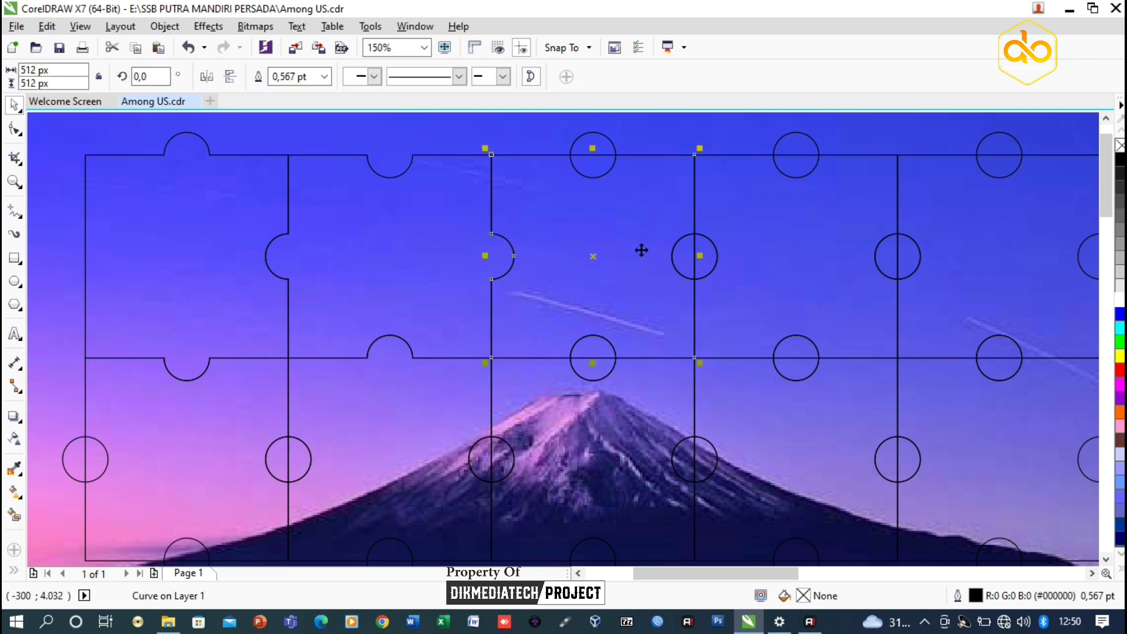
Weld the top and bottom circles to the third upper square, and trim the square below with the welded shape.
{"action": "left_click", "coordinate": [593, 154]}
{"action": "left_click", "coordinate": [584, 202], "text": "shift"}
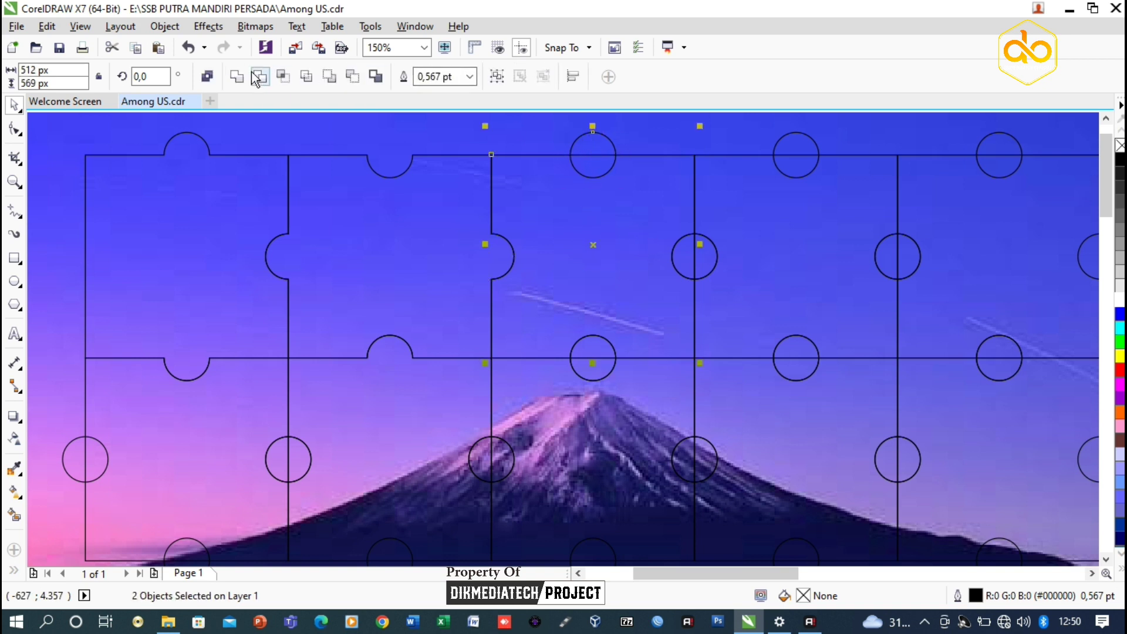
{"action": "left_click", "coordinate": [256, 77]}
{"action": "left_click", "coordinate": [602, 305]}
{"action": "left_click", "coordinate": [594, 378]}
{"action": "left_click", "coordinate": [589, 352], "text": "shift"}
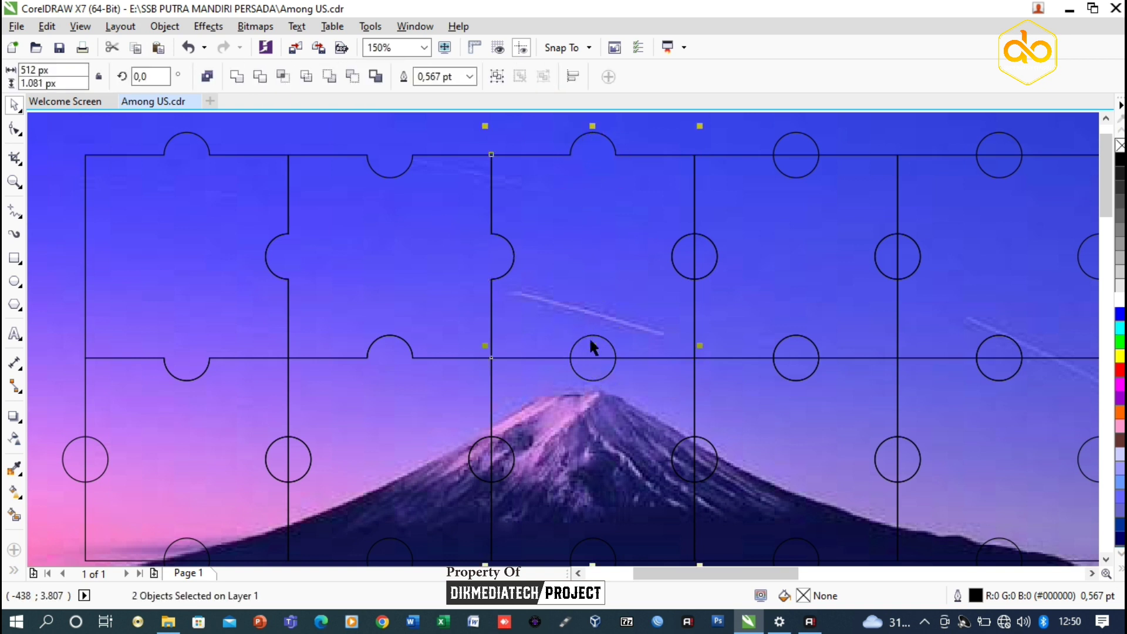
{"action": "left_click", "coordinate": [260, 76]}
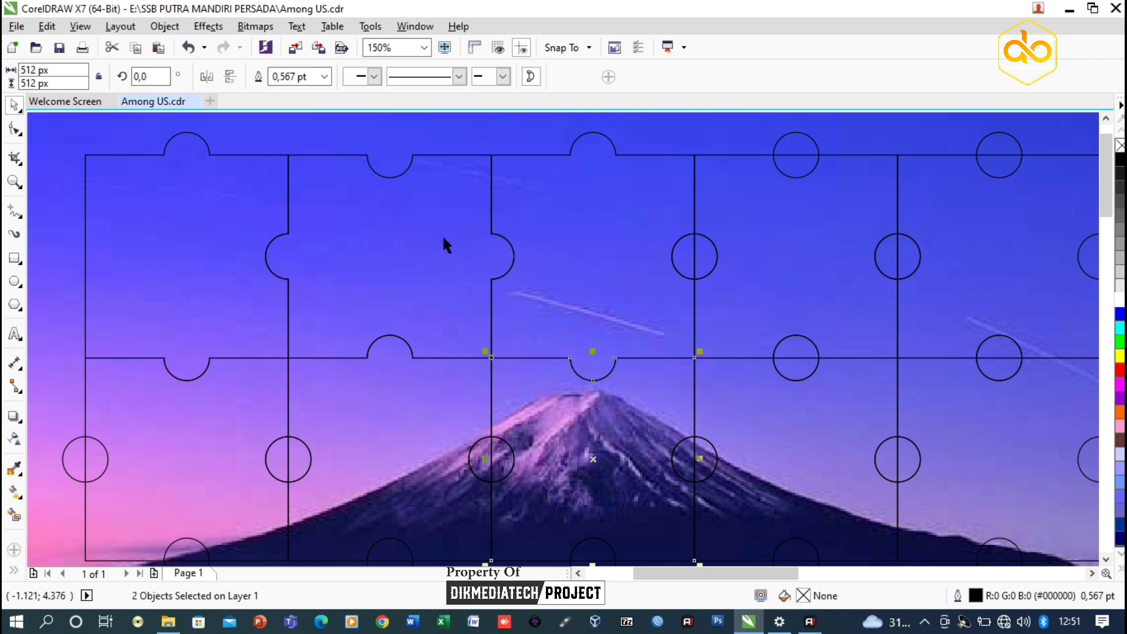
Trim the third upper square with the circle on its right edge and weld that circle to the fourth upper square.
{"action": "left_click", "coordinate": [684, 253]}
{"action": "key", "text": "ctrl+c"}
{"action": "key", "text": "ctrl+v"}
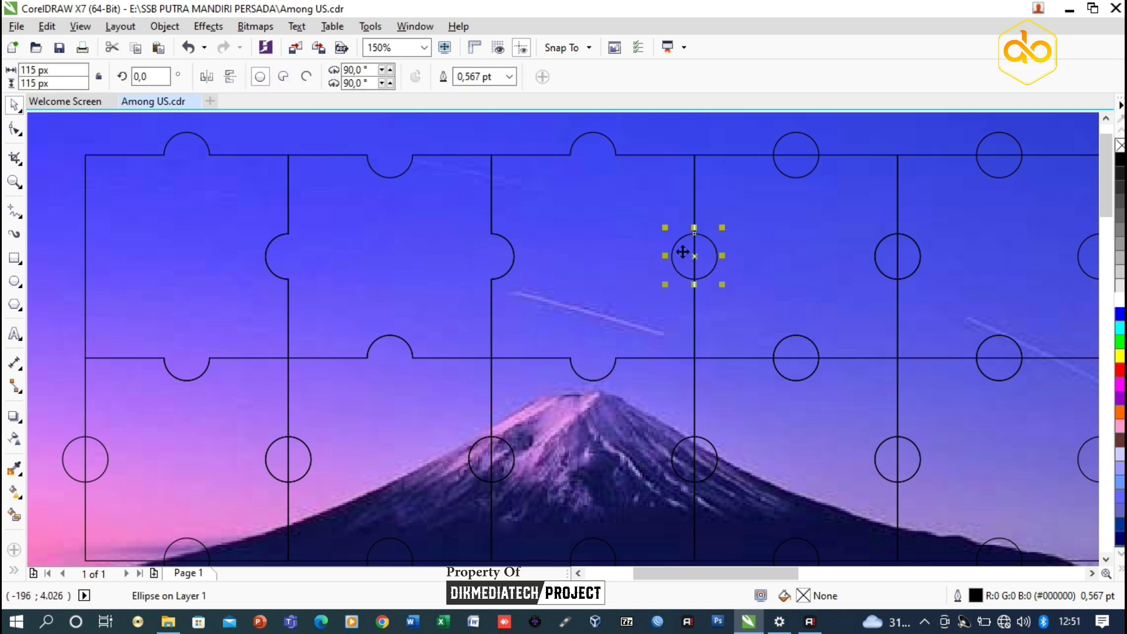
{"action": "left_click", "coordinate": [695, 179], "text": "shift"}
{"action": "left_click", "coordinate": [260, 76]}
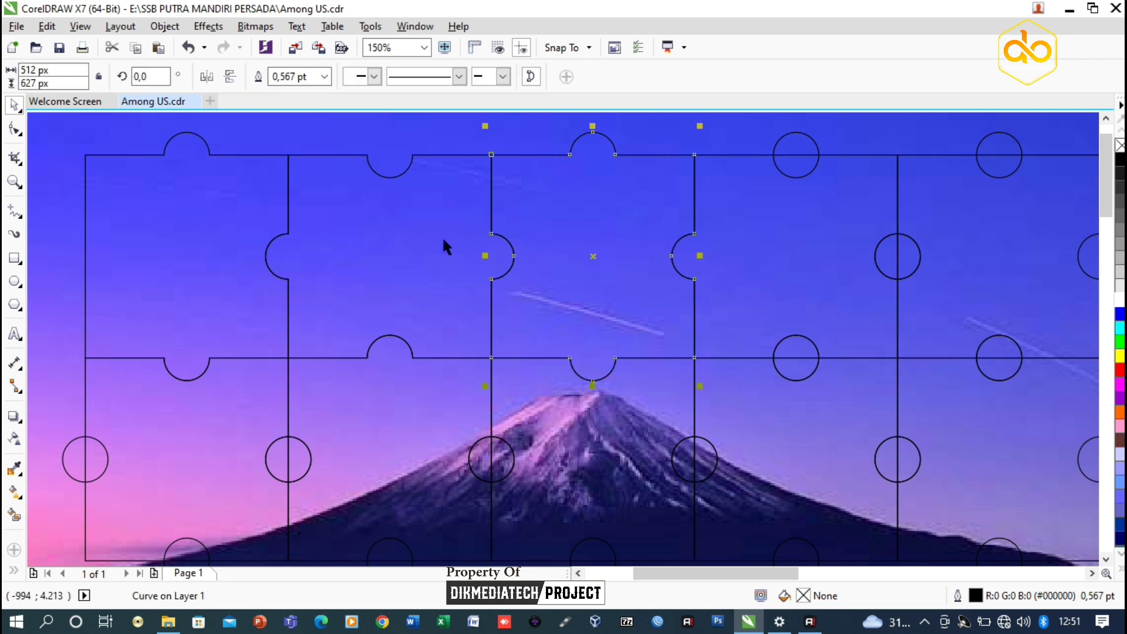
Trim the fourth upper square with the circle on its top edge and remove that circle.
{"action": "left_click", "coordinate": [787, 146]}
{"action": "left_click", "coordinate": [793, 234], "text": "shift"}
{"action": "left_click", "coordinate": [261, 76]}
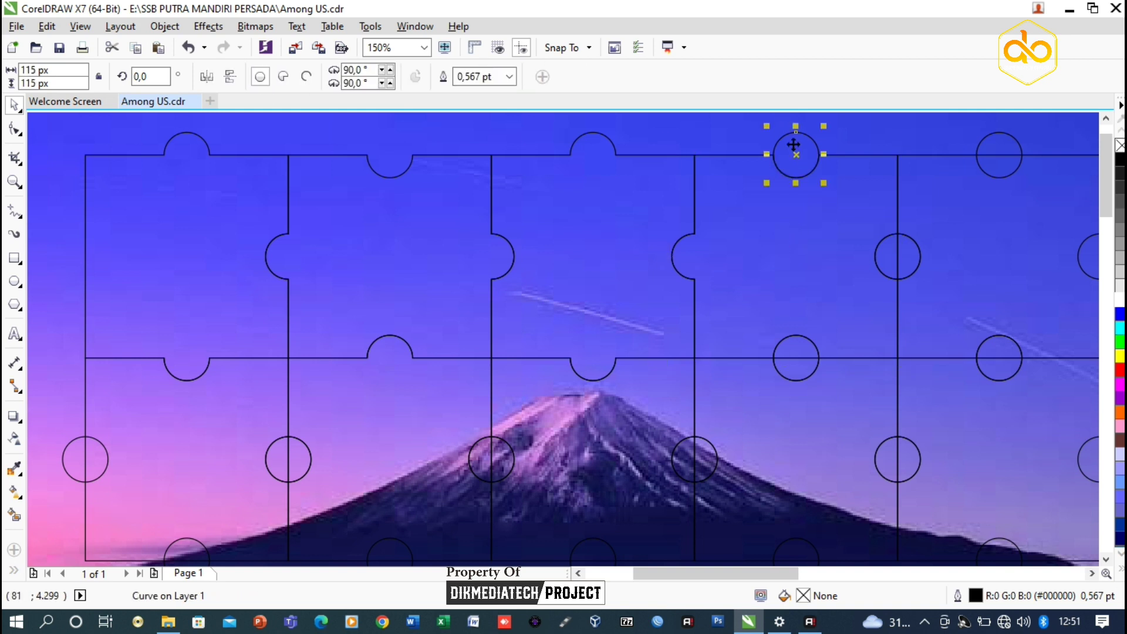
Weld the circle on the fourth column's shared edge to the lower square and trim the fourth upper square with the result.
{"action": "left_click", "coordinate": [823, 331]}
{"action": "left_click", "coordinate": [800, 352]}
{"action": "left_click", "coordinate": [799, 397], "text": "shift"}
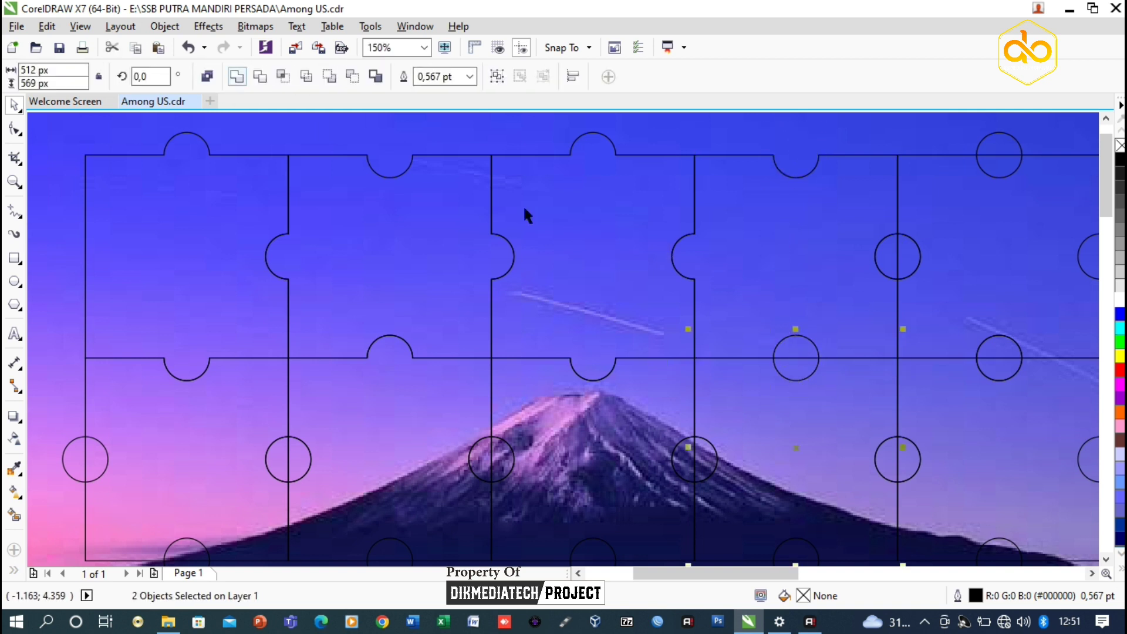
{"action": "left_click", "coordinate": [260, 76]}
Try to weld the circle between the fourth and fifth upper squares to the fourth square and trim the fifth.
{"action": "left_click", "coordinate": [876, 257]}
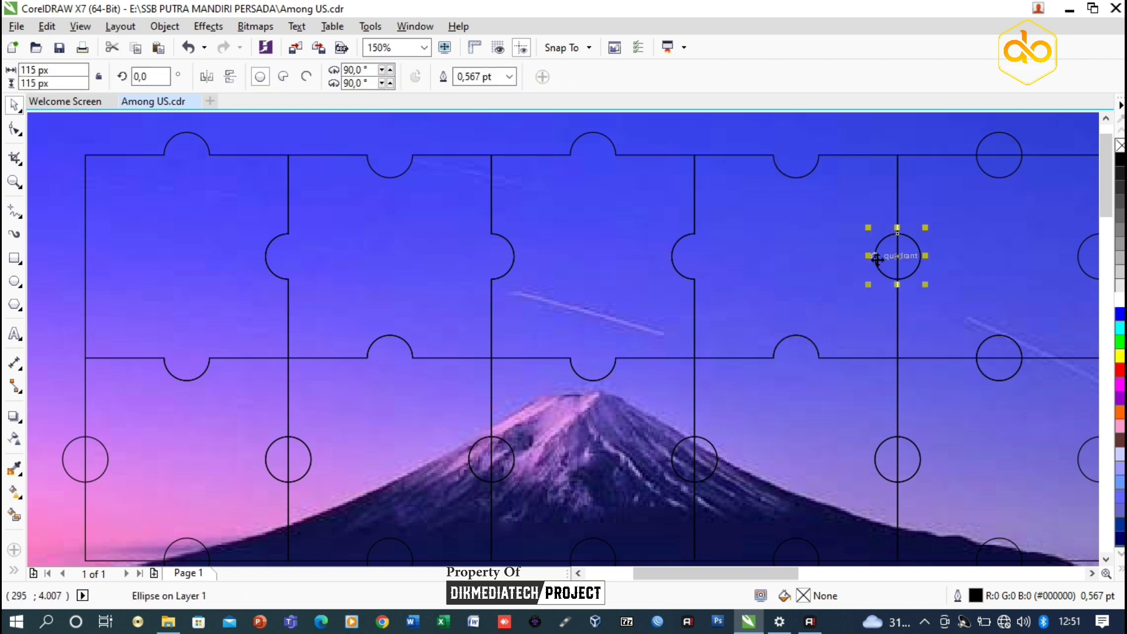
{"action": "left_click", "coordinate": [840, 236], "text": "shift"}
{"action": "left_click", "coordinate": [236, 77]}
{"action": "left_click", "coordinate": [931, 257]}
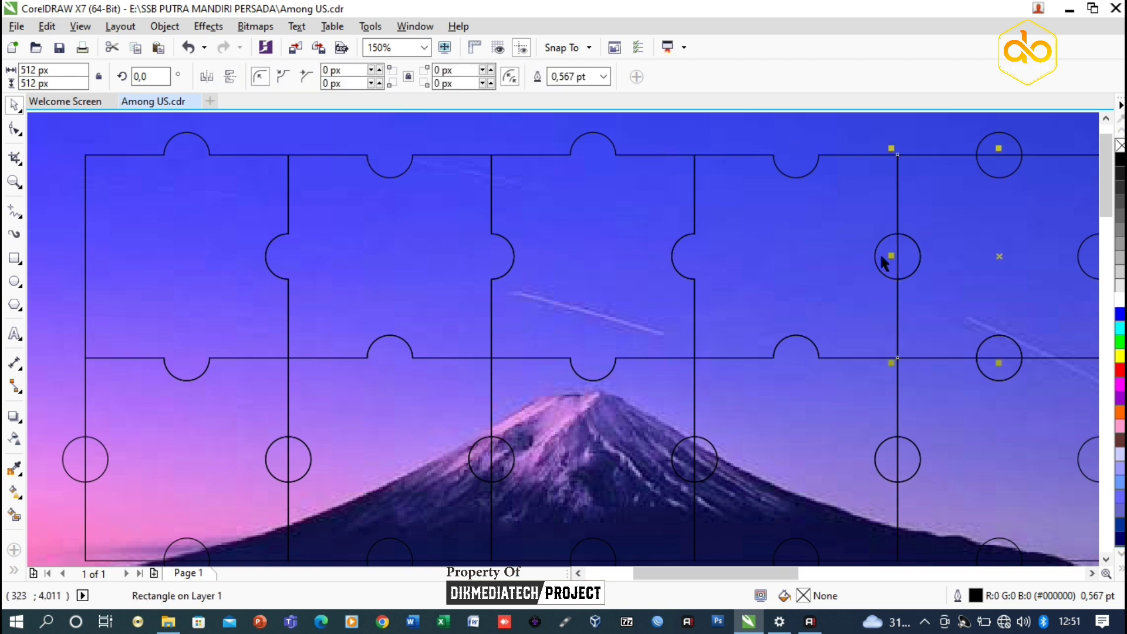
{"action": "left_click", "coordinate": [881, 256], "text": "shift"}
{"action": "left_click", "coordinate": [899, 257]}
{"action": "key", "text": "Delete"}
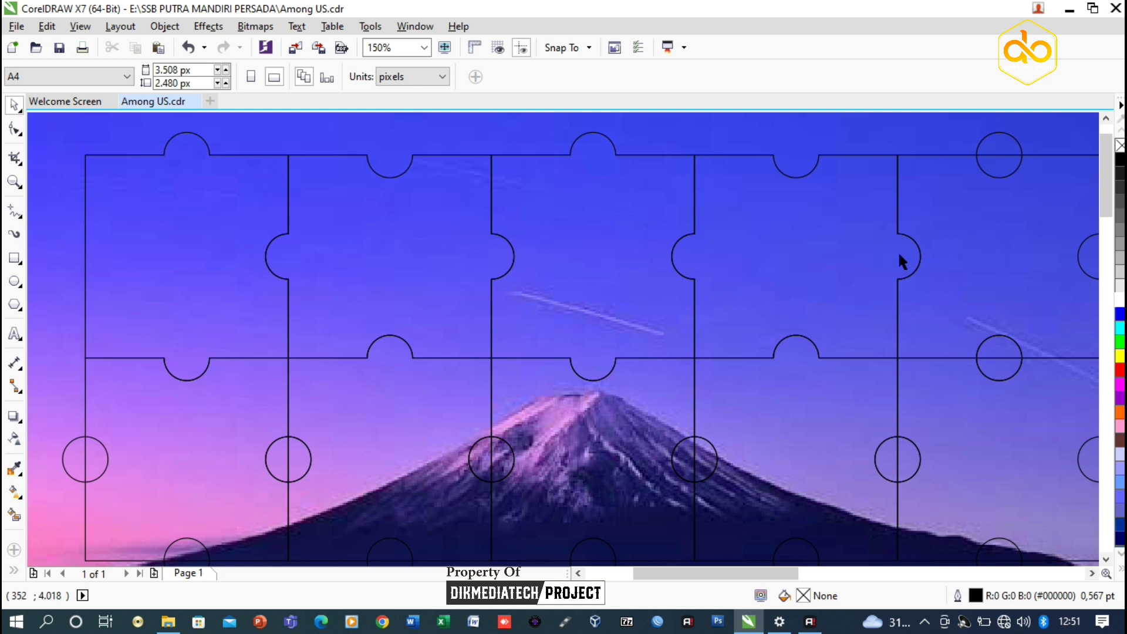
{"action": "key", "text": "ctrl+z"}
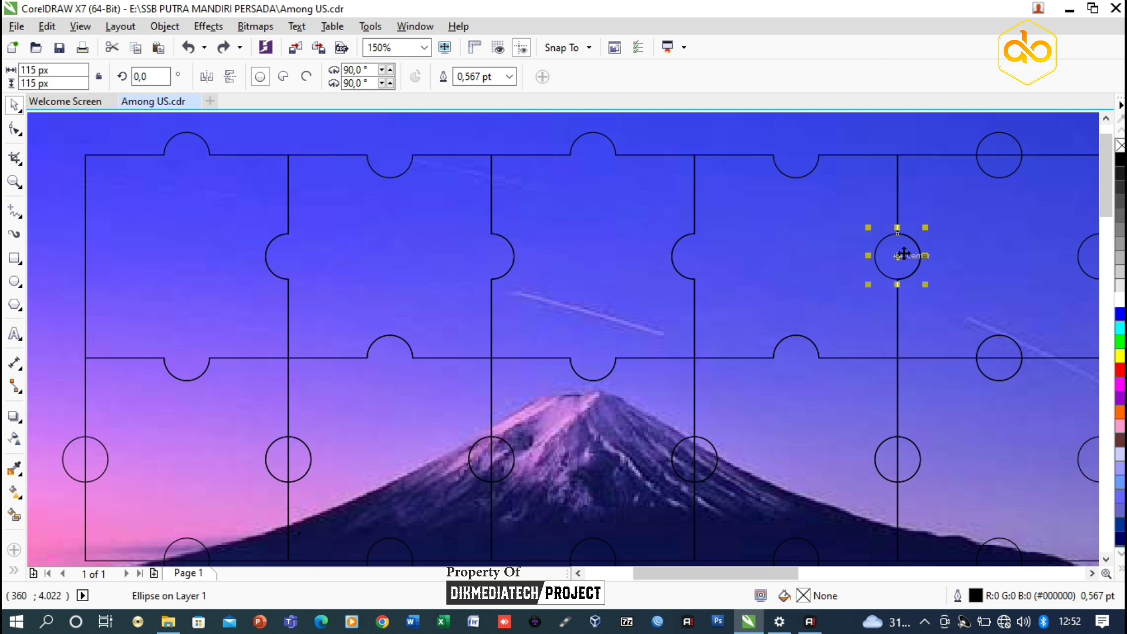
{"action": "key", "text": "ctrl+z"}
{"action": "left_click", "coordinate": [896, 122]}
{"action": "left_click", "coordinate": [900, 256]}
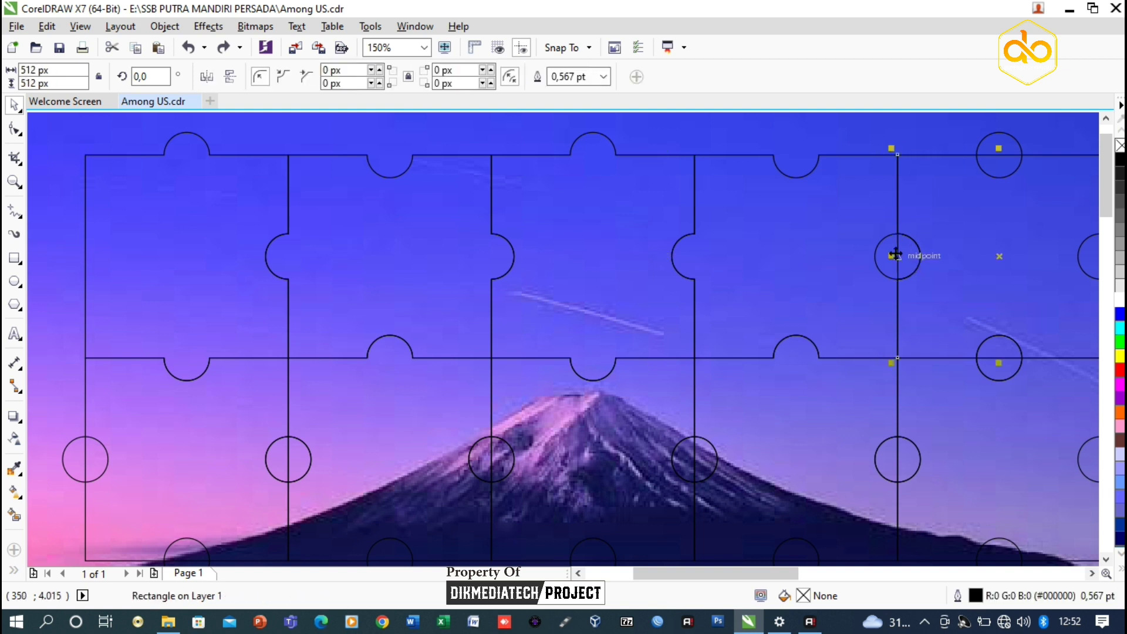
{"action": "left_click_drag", "start_coordinate": [885, 244], "coordinate": [842, 244]}
{"action": "key", "text": "ctrl+z"}
{"action": "left_click", "coordinate": [855, 164], "text": "shift"}
{"action": "left_click", "coordinate": [888, 129]}
Weld the circle between the fourth and fifth upper squares to the fifth, trim the fourth with it, and delete the leftover circle.
{"action": "left_click", "coordinate": [909, 249]}
{"action": "left_click", "coordinate": [950, 234], "text": "shift"}
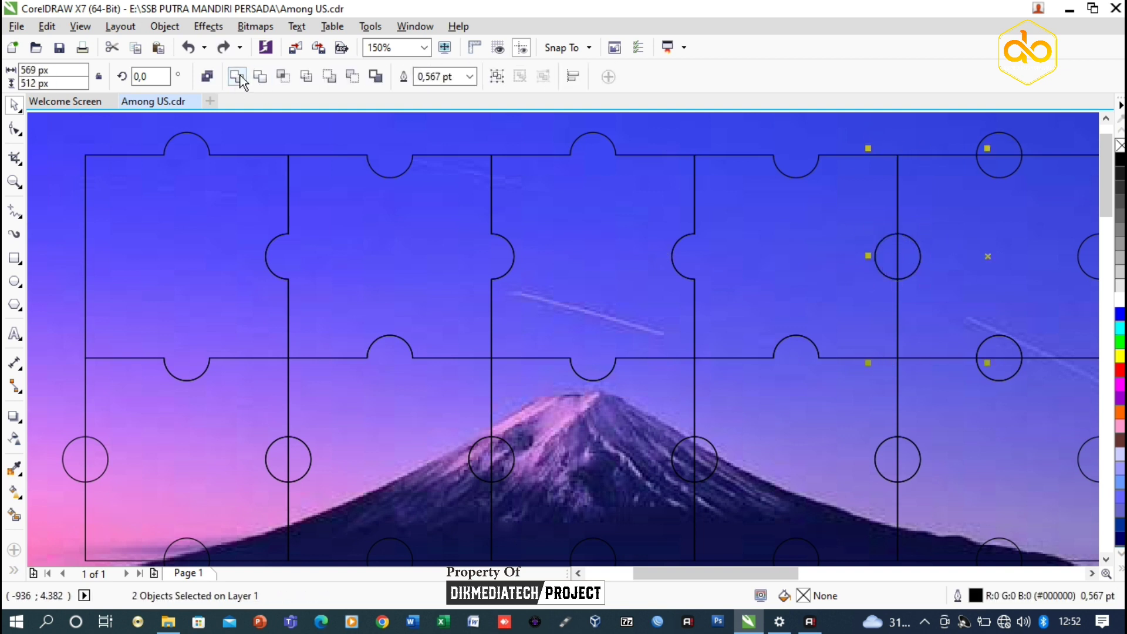
{"action": "left_click", "coordinate": [237, 77]}
{"action": "left_click", "coordinate": [805, 199], "text": "shift"}
{"action": "left_click", "coordinate": [904, 257]}
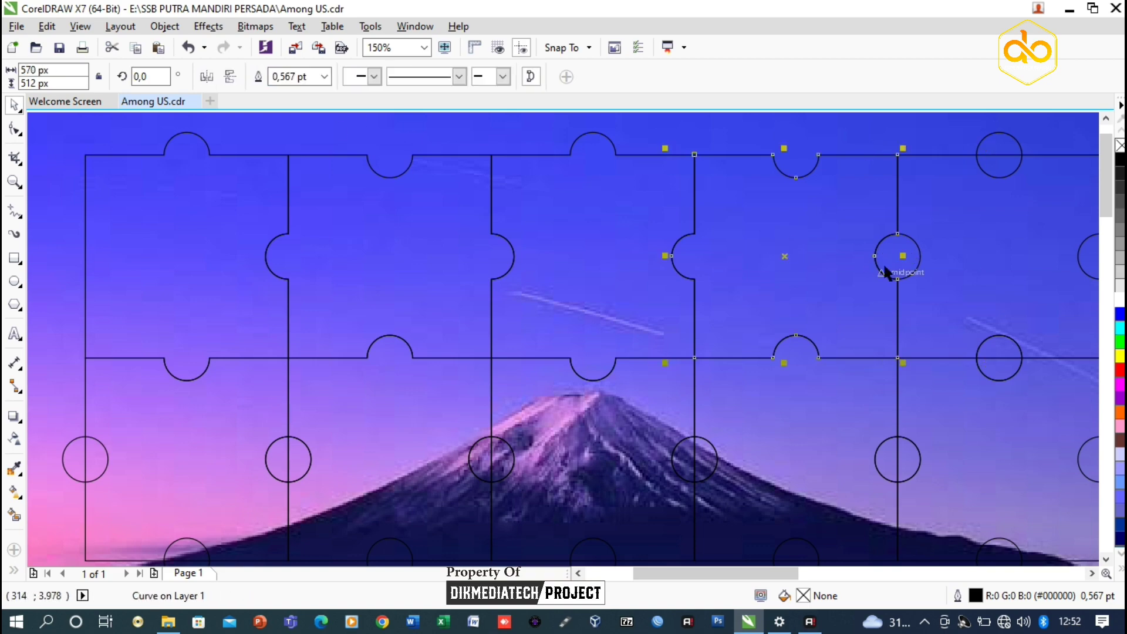
{"action": "left_click", "coordinate": [888, 253]}
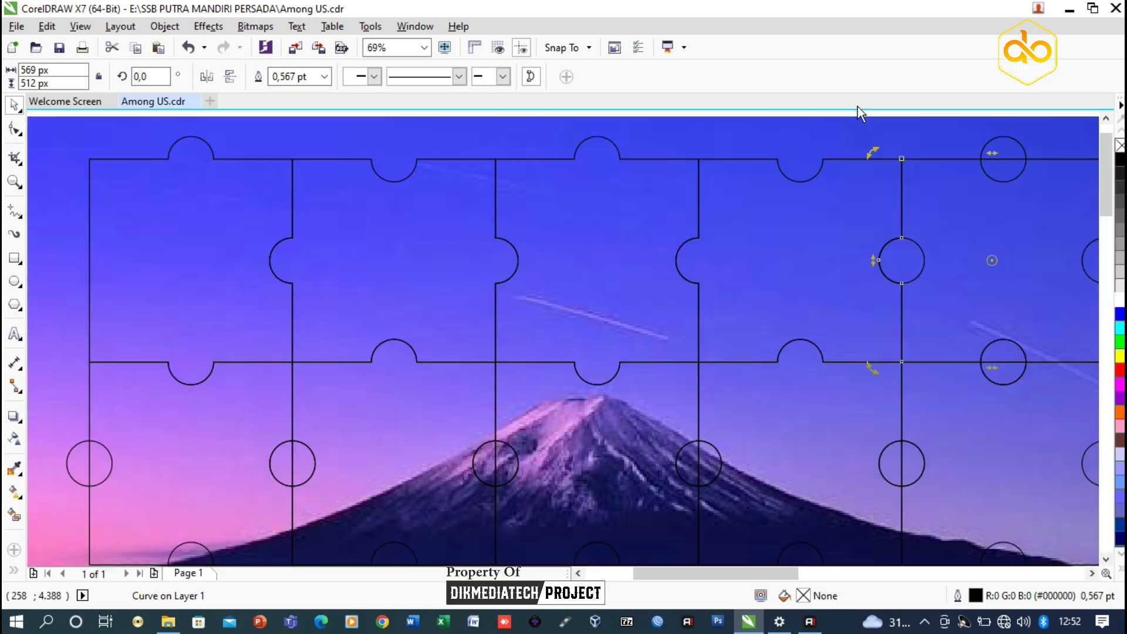
{"action": "left_click_drag", "start_coordinate": [865, 115], "coordinate": [940, 331]}
{"action": "key", "text": "Delete"}
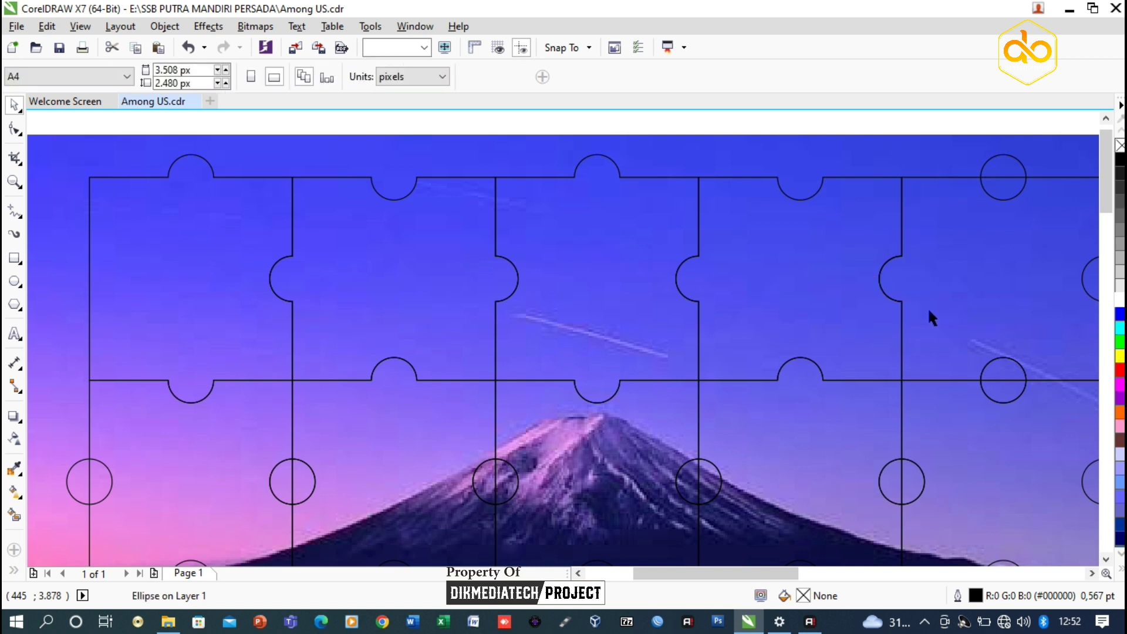
Weld the circle on the fifth upper square's top edge to that square.
{"action": "scroll", "coordinate": [928, 304], "scroll_direction": "down", "scroll_amount": 2}
{"action": "scroll", "coordinate": [931, 245], "scroll_direction": "up", "scroll_amount": 2}
{"action": "left_click_drag", "start_coordinate": [956, 166], "coordinate": [912, 166]}
{"action": "scroll", "coordinate": [913, 166], "scroll_direction": "down", "scroll_amount": 1}
{"action": "left_click", "coordinate": [917, 173]}
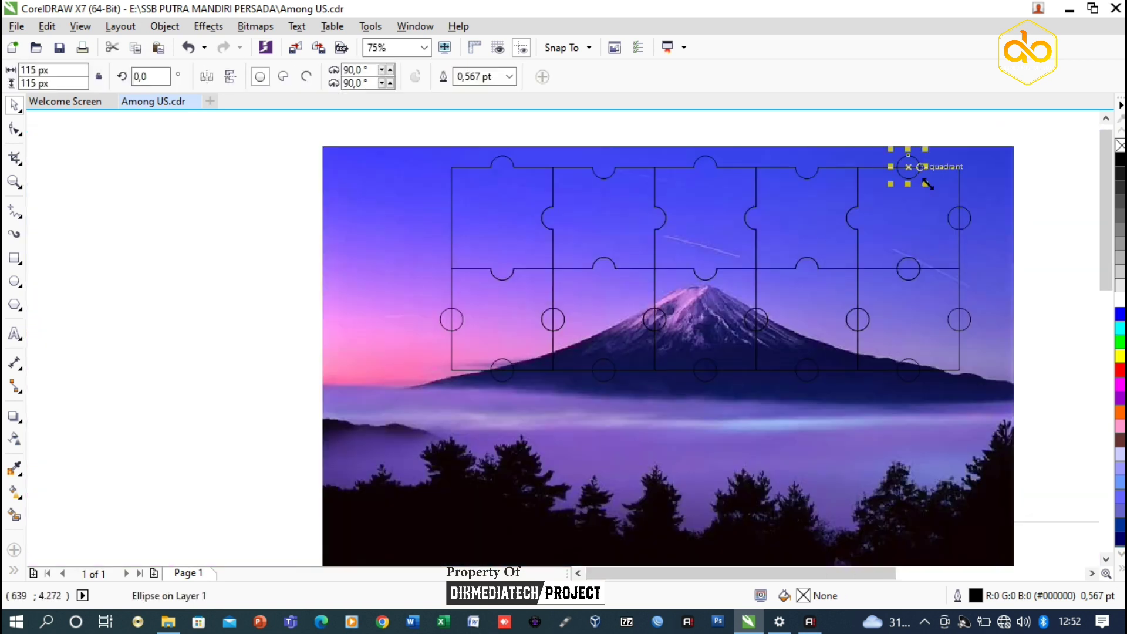
{"action": "left_click", "coordinate": [926, 181], "text": "shift"}
{"action": "left_click", "coordinate": [236, 76]}
{"action": "left_click", "coordinate": [886, 202]}
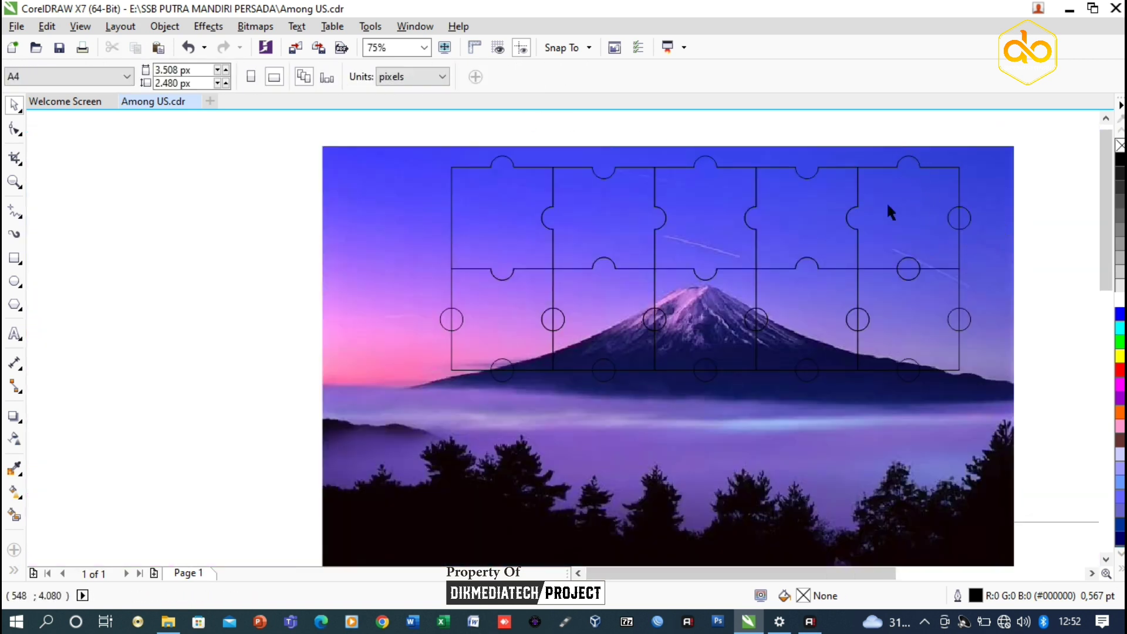
Weld the circle on the fifth upper square's bottom edge to that square and delete the leftover circle.
{"action": "left_click", "coordinate": [909, 275]}
{"action": "left_click", "coordinate": [902, 240], "text": "shift"}
{"action": "left_click", "coordinate": [237, 76]}
{"action": "left_click", "coordinate": [1027, 214]}
{"action": "scroll", "coordinate": [920, 265], "scroll_direction": "up", "scroll_amount": 1}
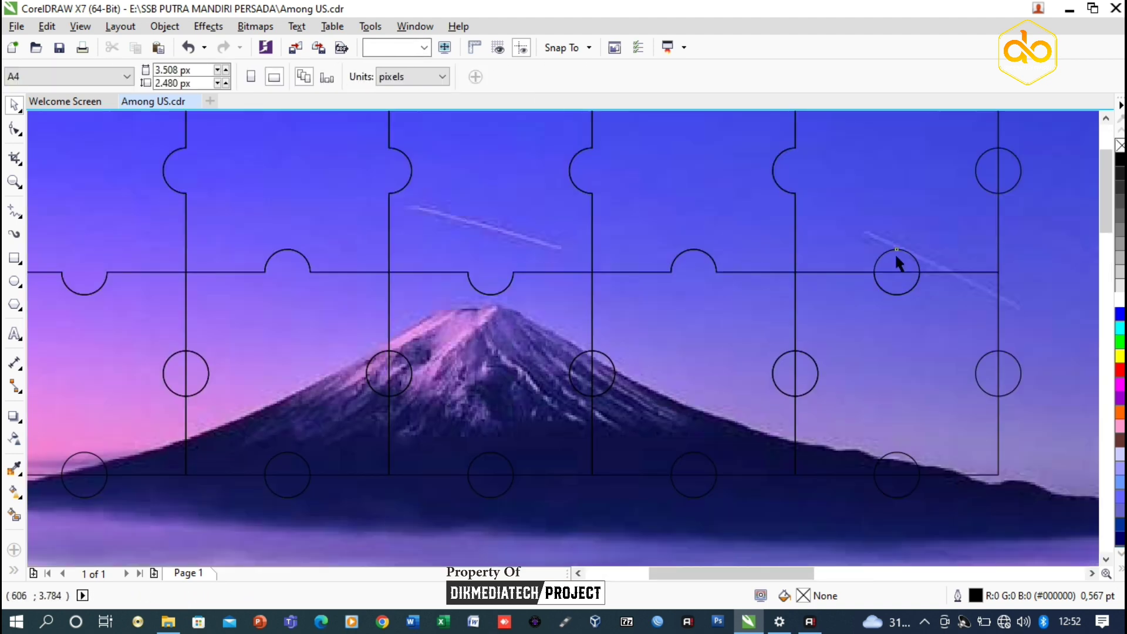
{"action": "left_click_drag", "start_coordinate": [896, 253], "coordinate": [894, 232]}
{"action": "key", "text": "Delete"}
Trim the fifth lower square with the welded piece above it.
{"action": "scroll", "coordinate": [894, 232], "scroll_direction": "down", "scroll_amount": 1}
{"action": "left_click", "coordinate": [919, 205]}
{"action": "left_click", "coordinate": [913, 276], "text": "shift"}
{"action": "left_click", "coordinate": [260, 77]}
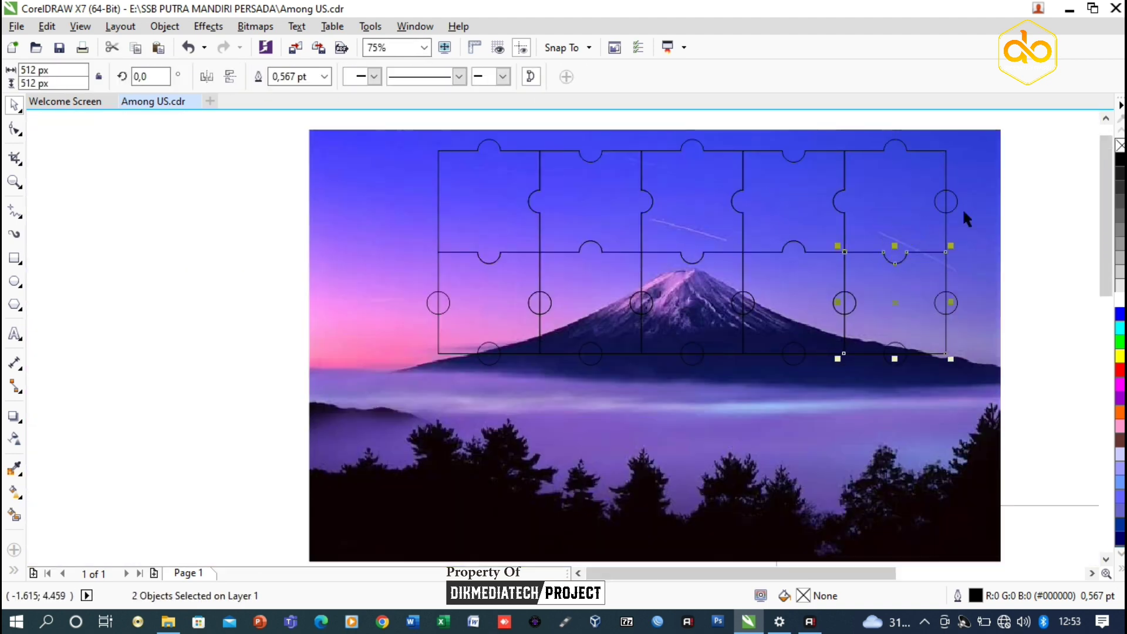
Delete the circles on the fifth upper square's right edge and the first lower square's left edge.
{"action": "left_click", "coordinate": [962, 209]}
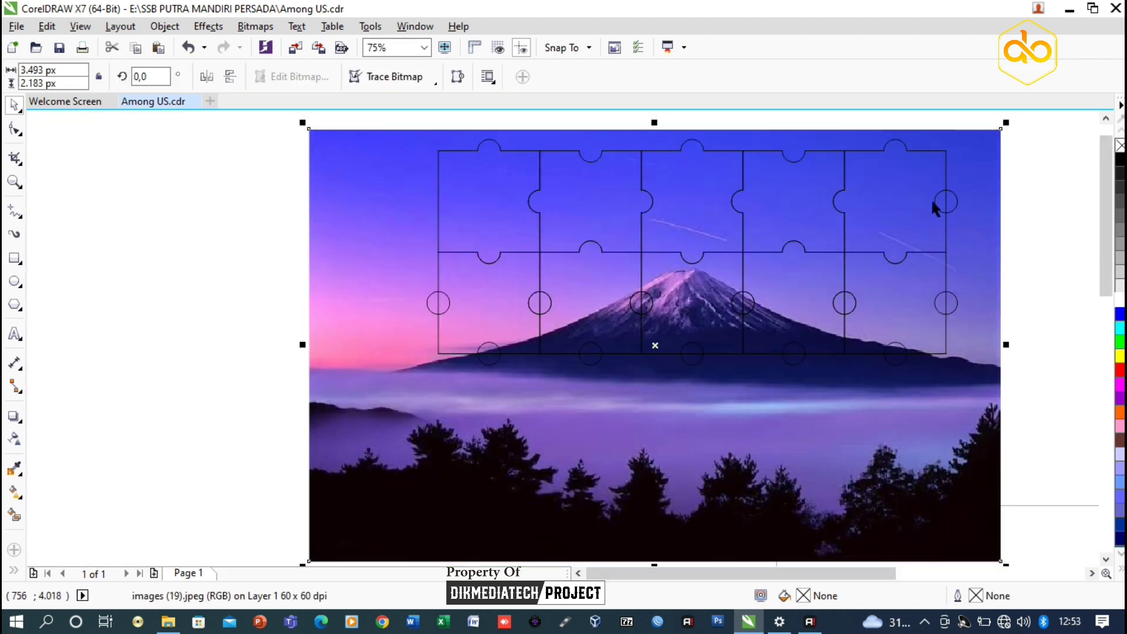
{"action": "left_click", "coordinate": [952, 201]}
{"action": "key", "text": "Delete"}
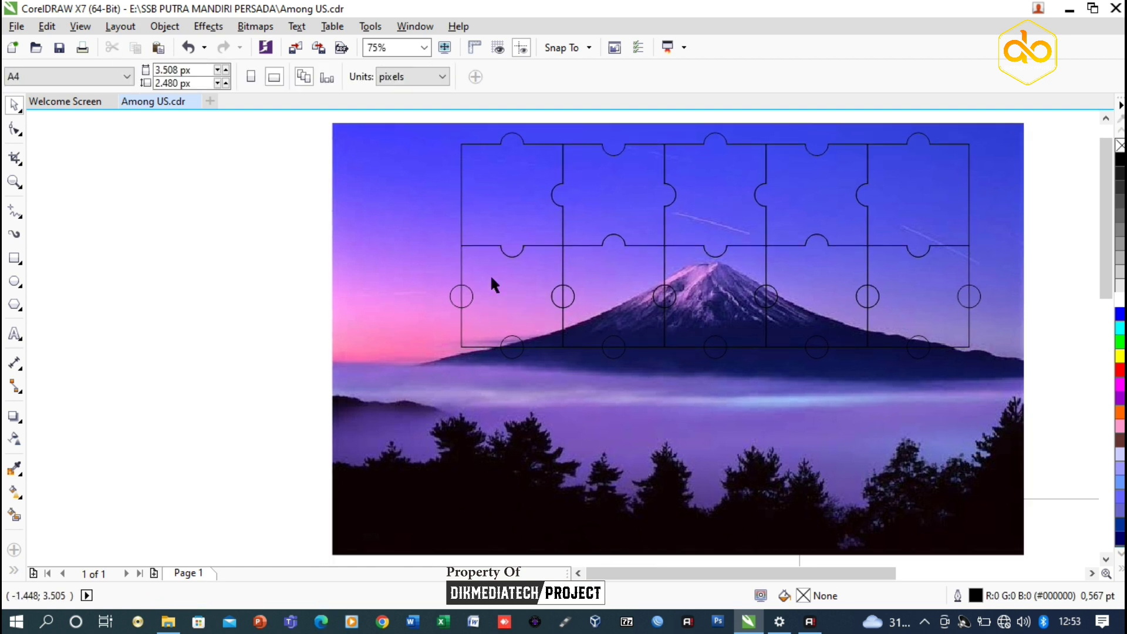
{"action": "left_click", "coordinate": [473, 297]}
{"action": "key", "text": "Delete"}
Delete the circle on the first lower square's bottom edge.
{"action": "left_click", "coordinate": [501, 347]}
{"action": "left_click", "coordinate": [515, 311], "text": "shift"}
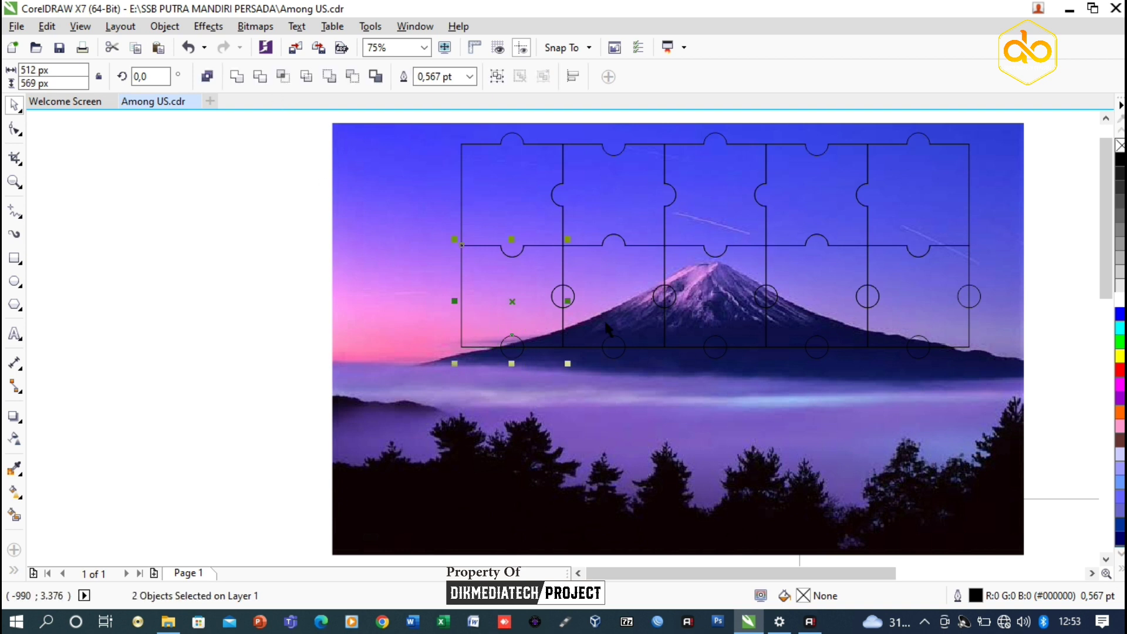
{"action": "left_click", "coordinate": [493, 363]}
{"action": "left_click", "coordinate": [509, 353]}
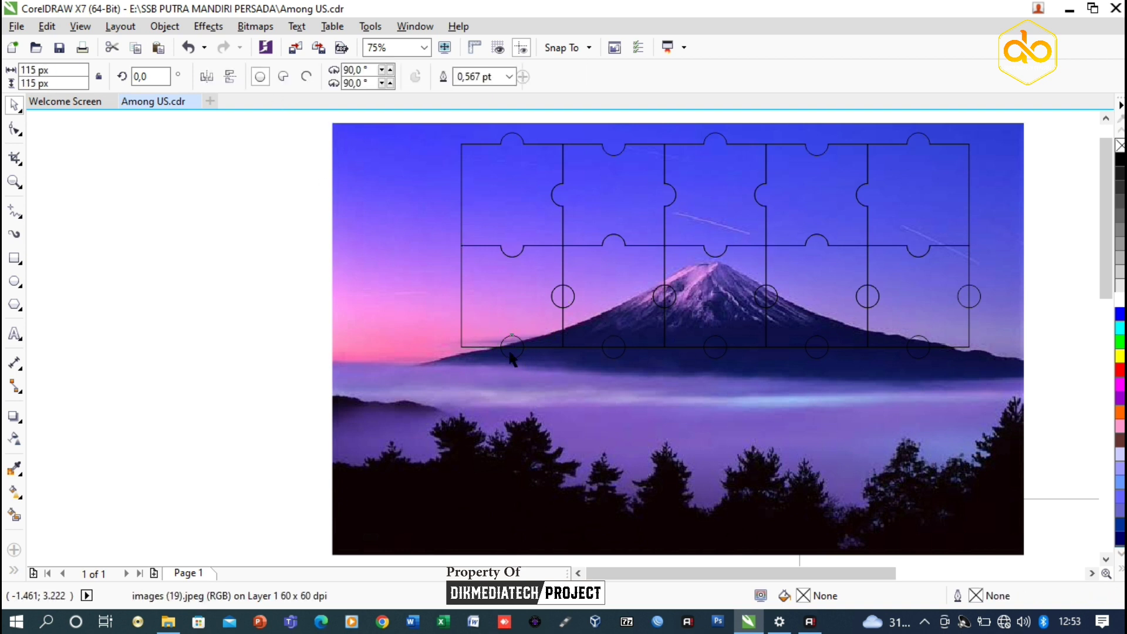
{"action": "left_click", "coordinate": [510, 354]}
{"action": "key", "text": "Delete"}
Weld the circle on the second lower square's bottom edge to that square and delete the circle on the third lower square's bottom edge.
{"action": "scroll", "coordinate": [709, 375], "scroll_direction": "up", "scroll_amount": 1}
{"action": "left_click", "coordinate": [506, 306]}
{"action": "left_click", "coordinate": [526, 261], "text": "shift"}
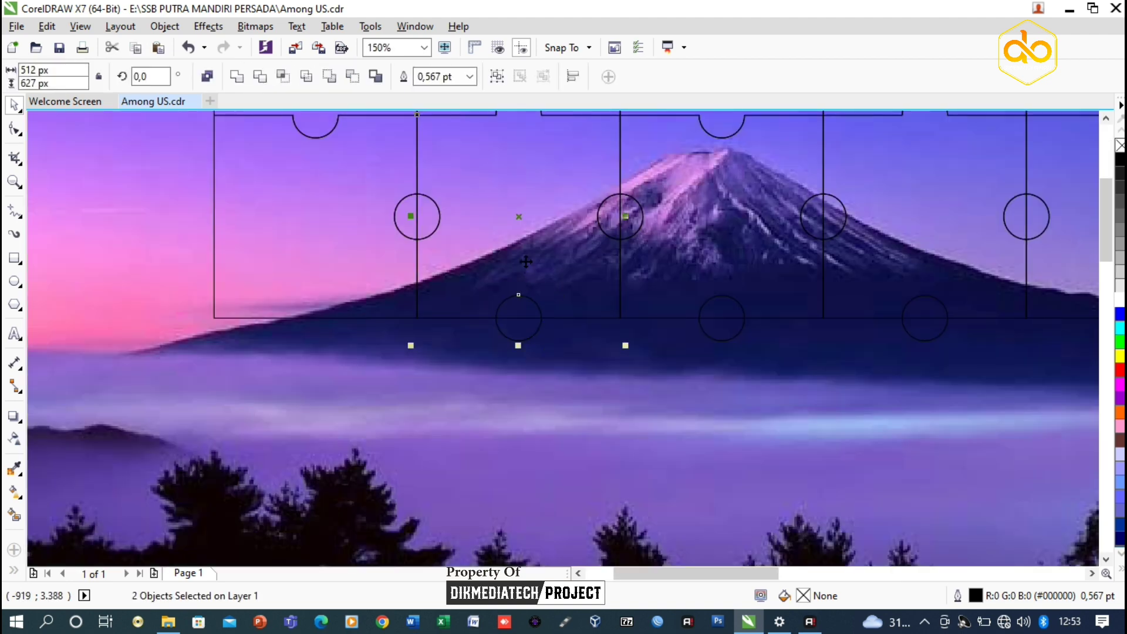
{"action": "left_click_drag", "start_coordinate": [510, 286], "coordinate": [400, 298]}
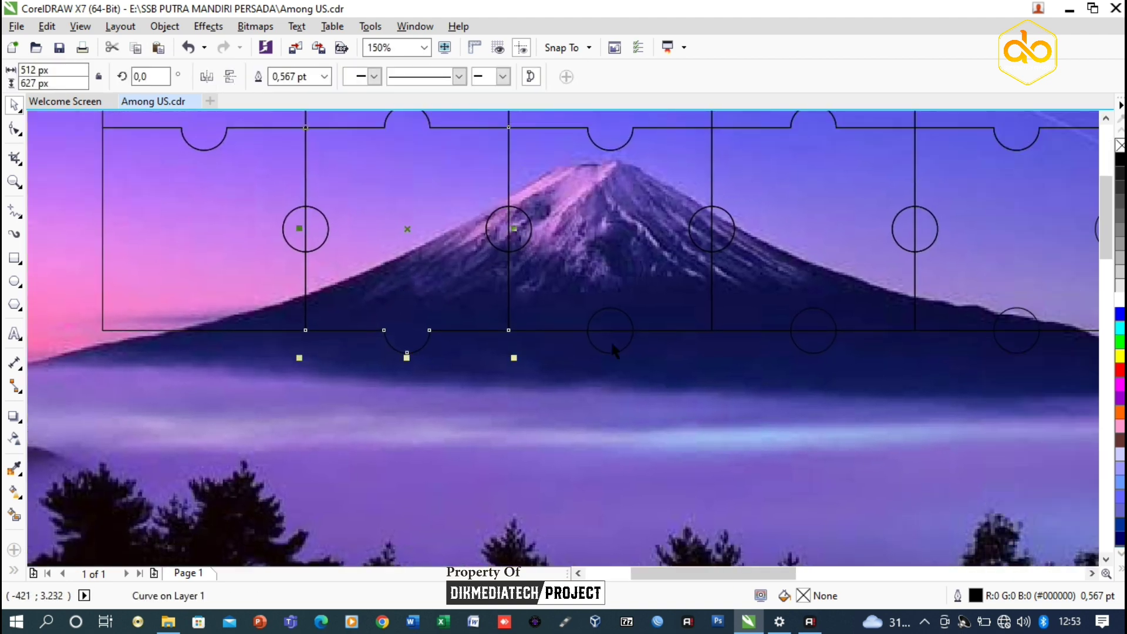
{"action": "left_click", "coordinate": [609, 340]}
{"action": "key", "text": "Delete"}
Weld the circle on the fourth lower square's bottom edge to that square and delete the circle on the fifth lower square's bottom edge.
{"action": "scroll", "coordinate": [587, 314], "scroll_direction": "down", "scroll_amount": 1}
{"action": "left_click", "coordinate": [698, 327]}
{"action": "left_click", "coordinate": [699, 333]}
{"action": "left_click", "coordinate": [721, 322], "text": "shift"}
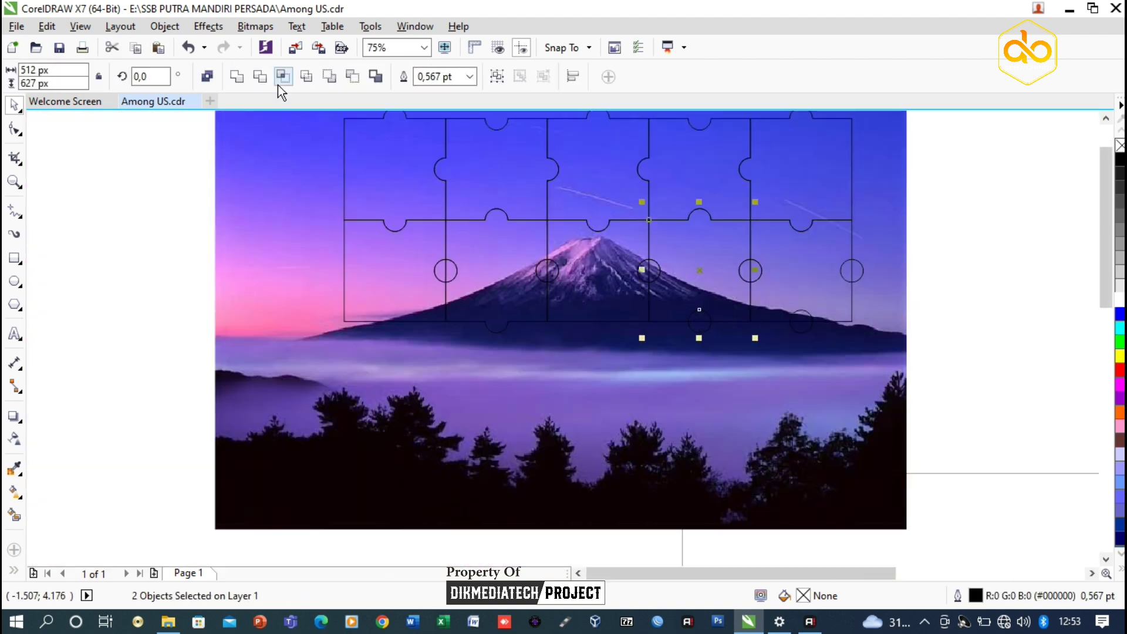
{"action": "left_click", "coordinate": [279, 84]}
{"action": "left_click", "coordinate": [800, 332]}
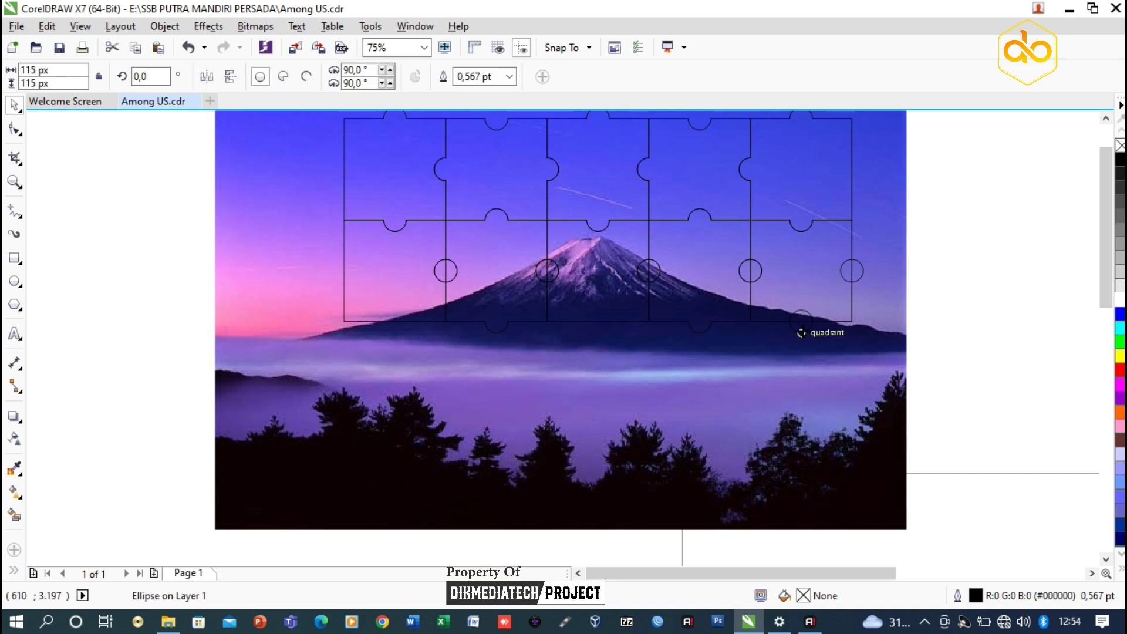
{"action": "key", "text": "Delete"}
Weld the circle between the first and second lower squares to the first one and trim the second with the welded piece.
{"action": "scroll", "coordinate": [432, 262], "scroll_direction": "up", "scroll_amount": 1}
{"action": "left_click_drag", "start_coordinate": [444, 275], "coordinate": [473, 284]}
{"action": "key", "text": "Delete"}
{"action": "left_click", "coordinate": [414, 271]}
{"action": "left_click", "coordinate": [470, 274], "text": "shift"}
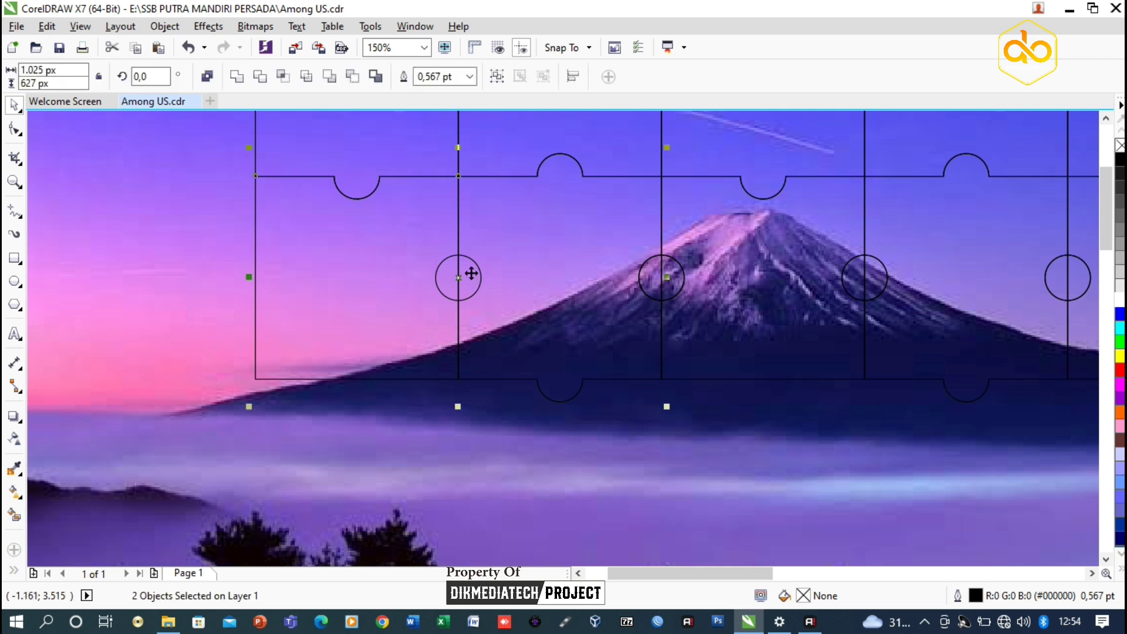
{"action": "left_click", "coordinate": [515, 405]}
{"action": "left_click", "coordinate": [446, 277]}
{"action": "left_click", "coordinate": [402, 250], "text": "shift"}
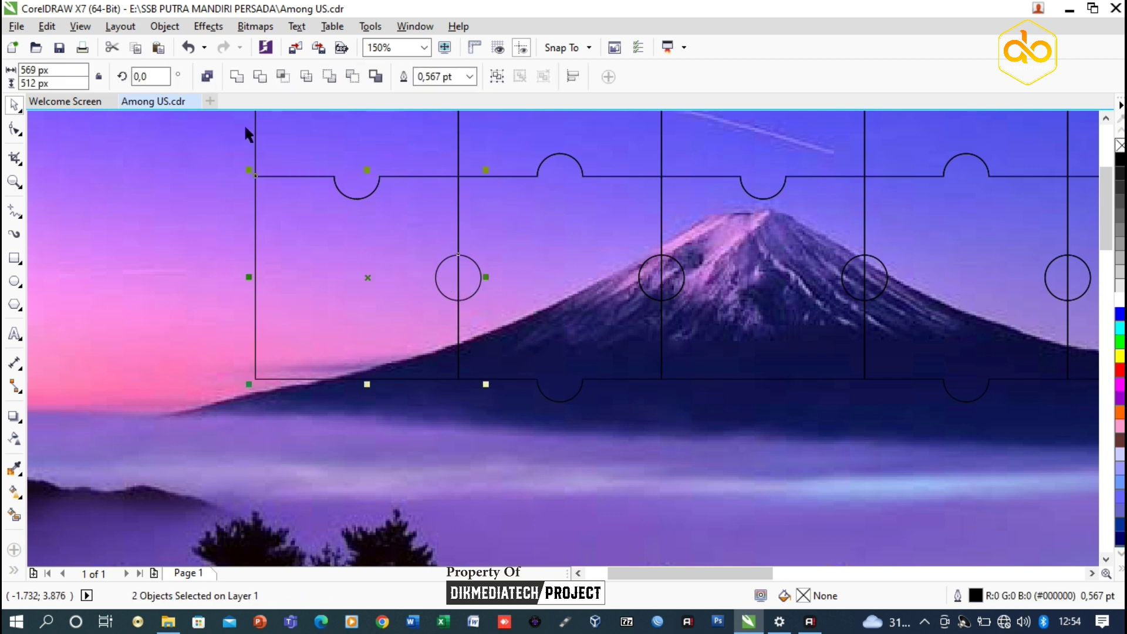
{"action": "left_click", "coordinate": [236, 76]}
{"action": "left_click", "coordinate": [477, 177], "text": "shift"}
{"action": "left_click", "coordinate": [260, 79]}
Weld the circle between the second and third lower squares to the third one and trim the second with the welded piece.
{"action": "left_click_drag", "start_coordinate": [459, 183], "coordinate": [281, 201]}
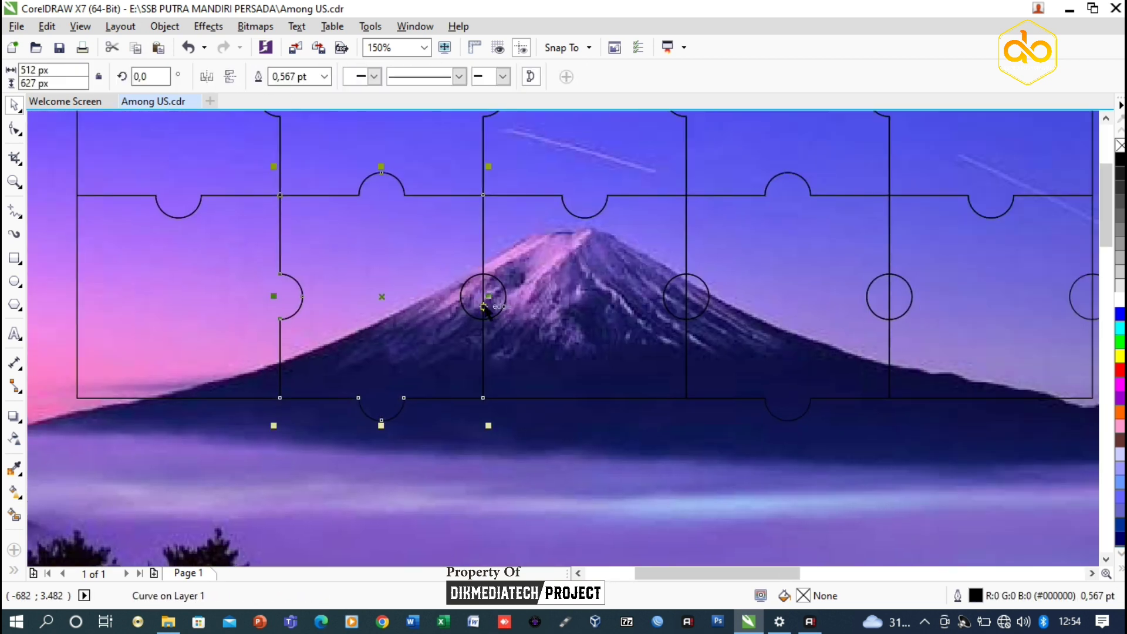
{"action": "left_click", "coordinate": [471, 294]}
{"action": "left_click", "coordinate": [483, 294]}
{"action": "left_click", "coordinate": [471, 289]}
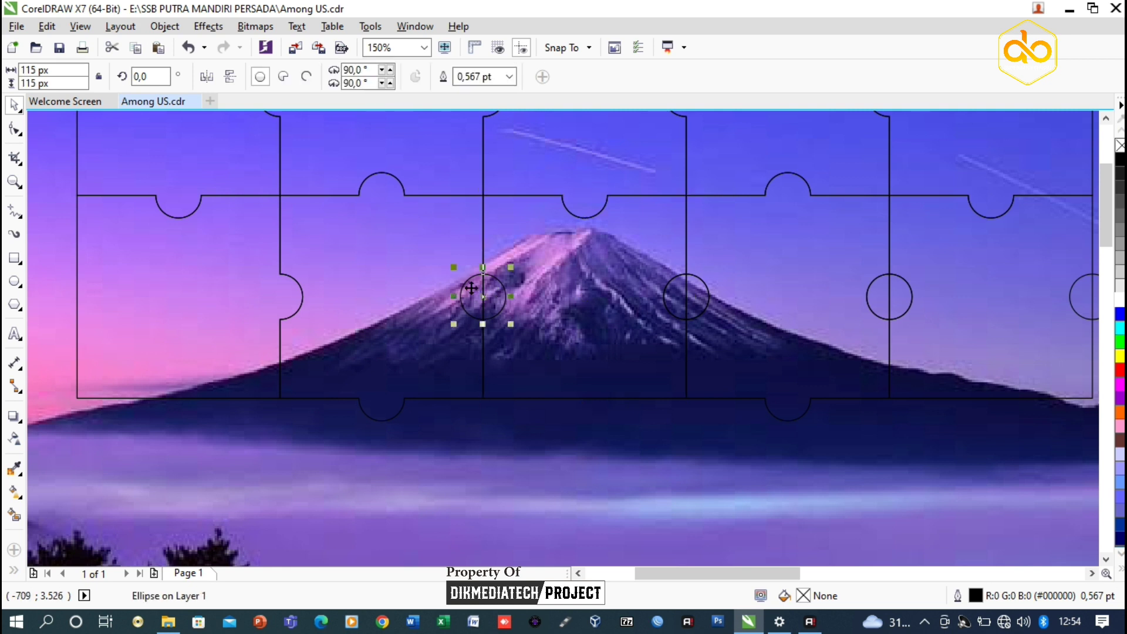
{"action": "left_click", "coordinate": [484, 265], "text": "shift"}
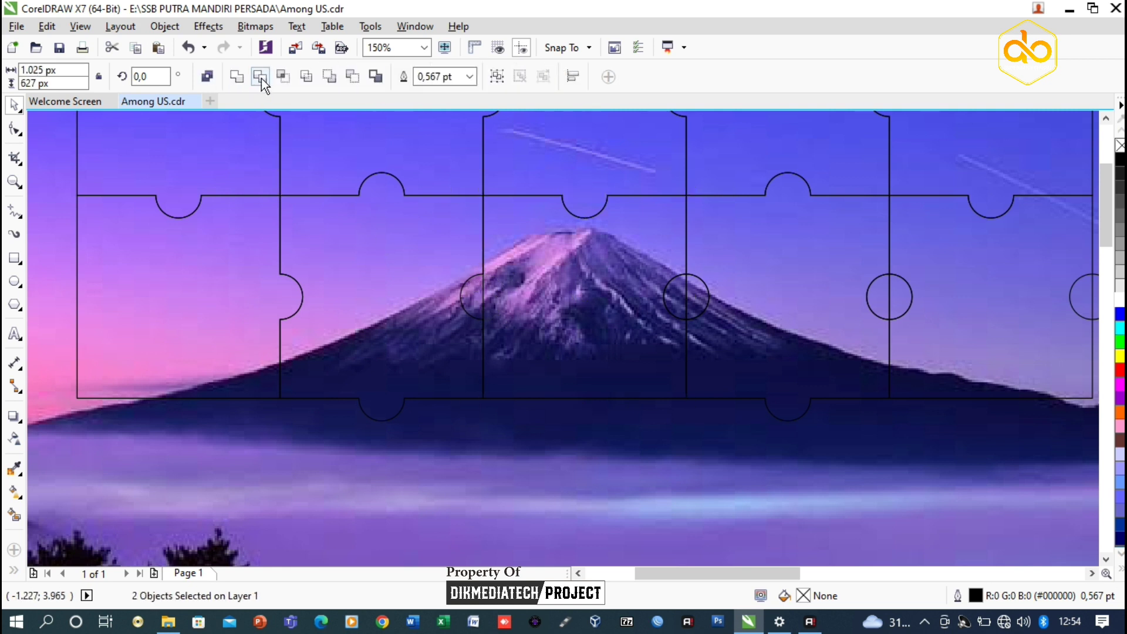
{"action": "left_click", "coordinate": [261, 77]}
Try to weld the circle between the third and fourth lower squares to the fourth one and trim the third with it.
{"action": "left_click", "coordinate": [674, 304]}
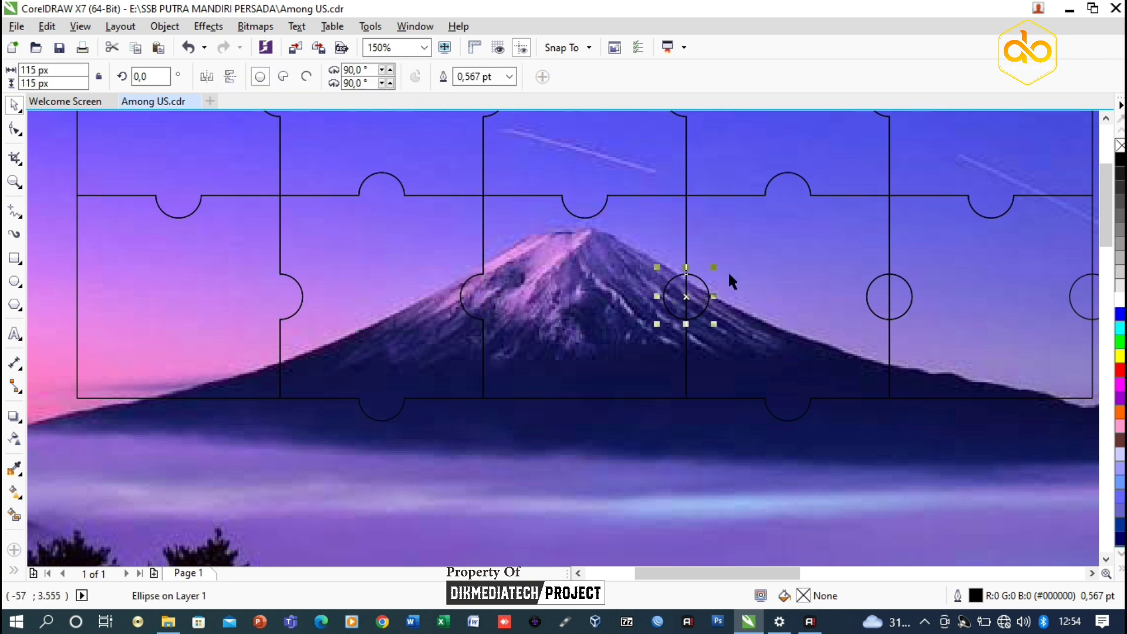
{"action": "left_click", "coordinate": [725, 270], "text": "shift"}
{"action": "left_click", "coordinate": [239, 77]}
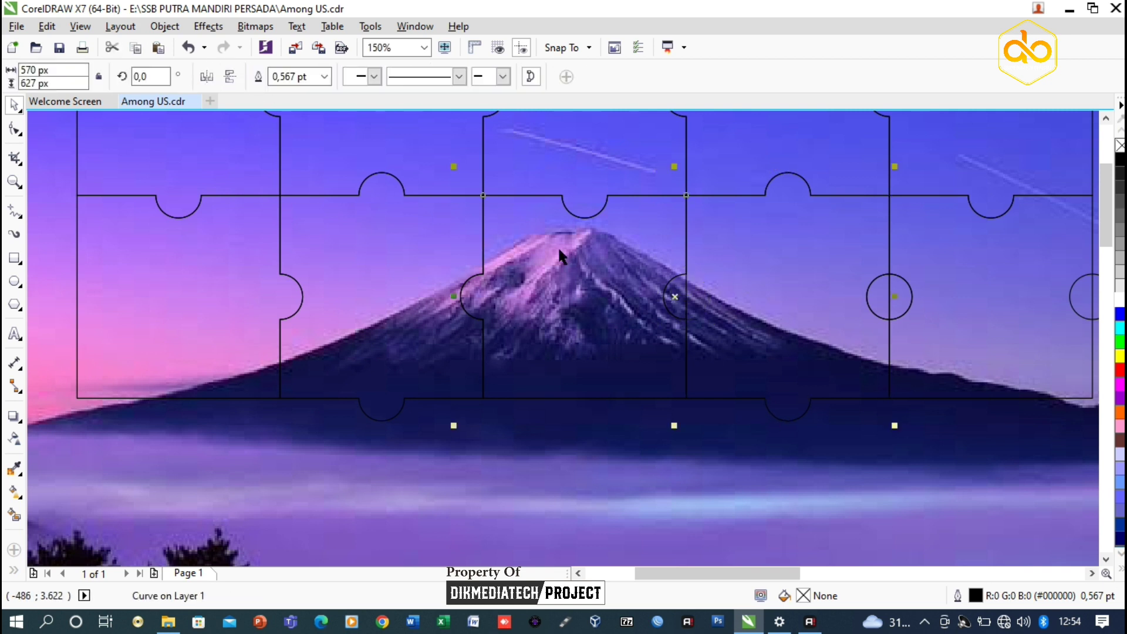
{"action": "left_click_drag", "start_coordinate": [667, 230], "coordinate": [545, 229]}
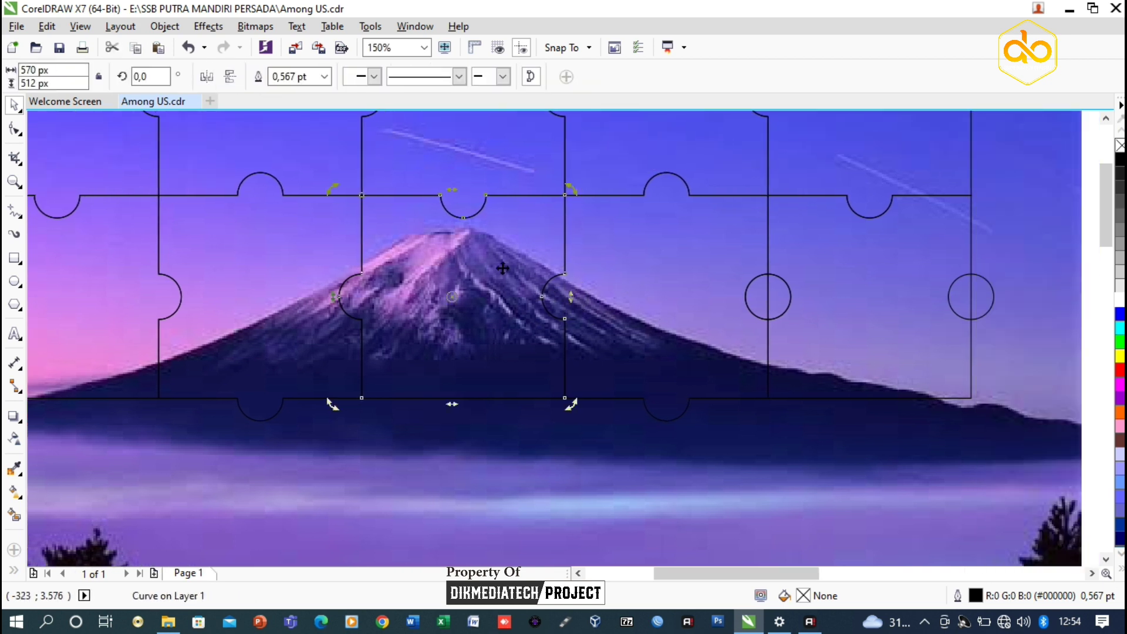
{"action": "left_click", "coordinate": [600, 261]}
{"action": "left_click_drag", "start_coordinate": [445, 270], "coordinate": [591, 273]}
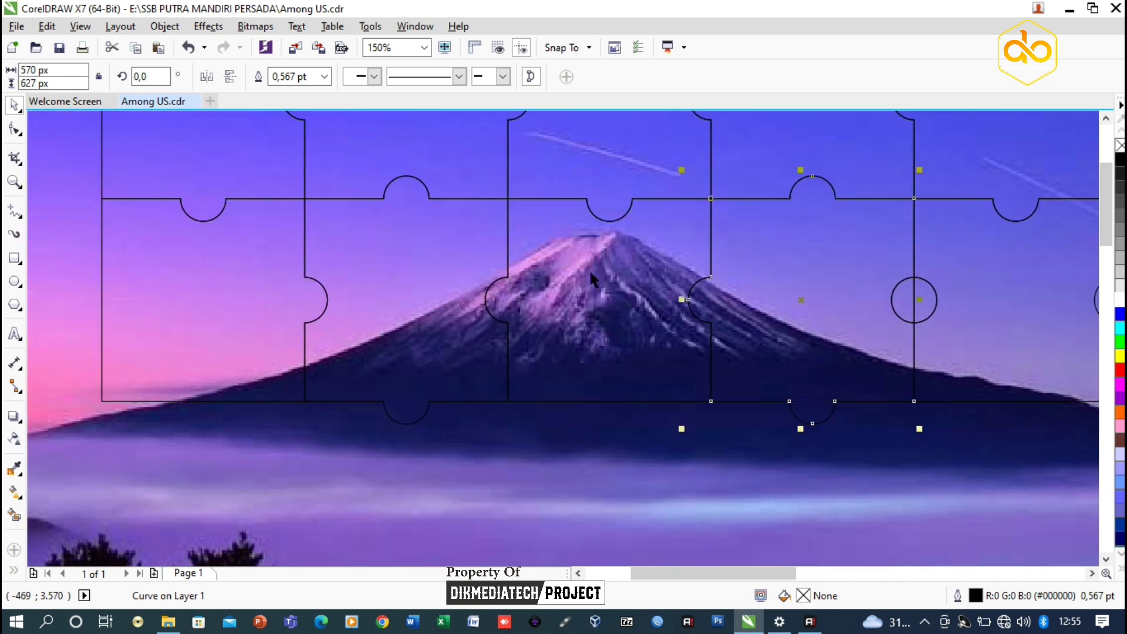
{"action": "left_click", "coordinate": [629, 284], "text": "shift"}
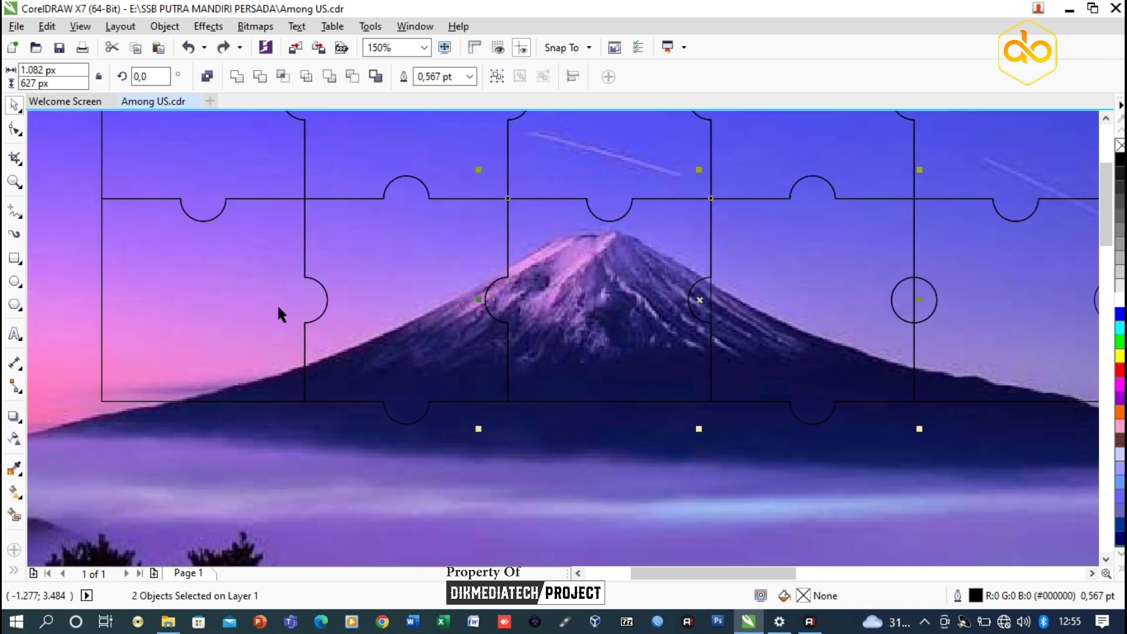
{"action": "left_click_drag", "start_coordinate": [470, 322], "coordinate": [670, 297]}
{"action": "left_click", "coordinate": [696, 292], "text": "shift"}
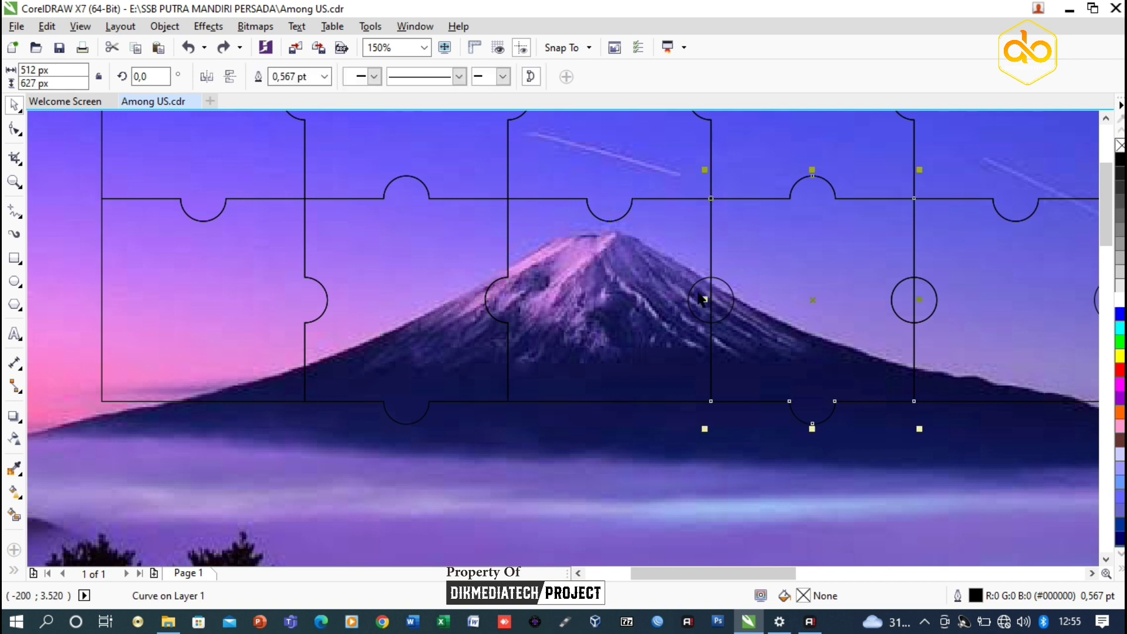
Weld the circle between the third and fourth lower squares to the third one and trim the fourth with the welded piece.
{"action": "left_click", "coordinate": [696, 293]}
{"action": "left_click", "coordinate": [639, 262], "text": "shift"}
{"action": "left_click", "coordinate": [236, 76]}
{"action": "left_click", "coordinate": [736, 265], "text": "shift"}
{"action": "left_click", "coordinate": [260, 76]}
{"action": "left_click", "coordinate": [717, 272]}
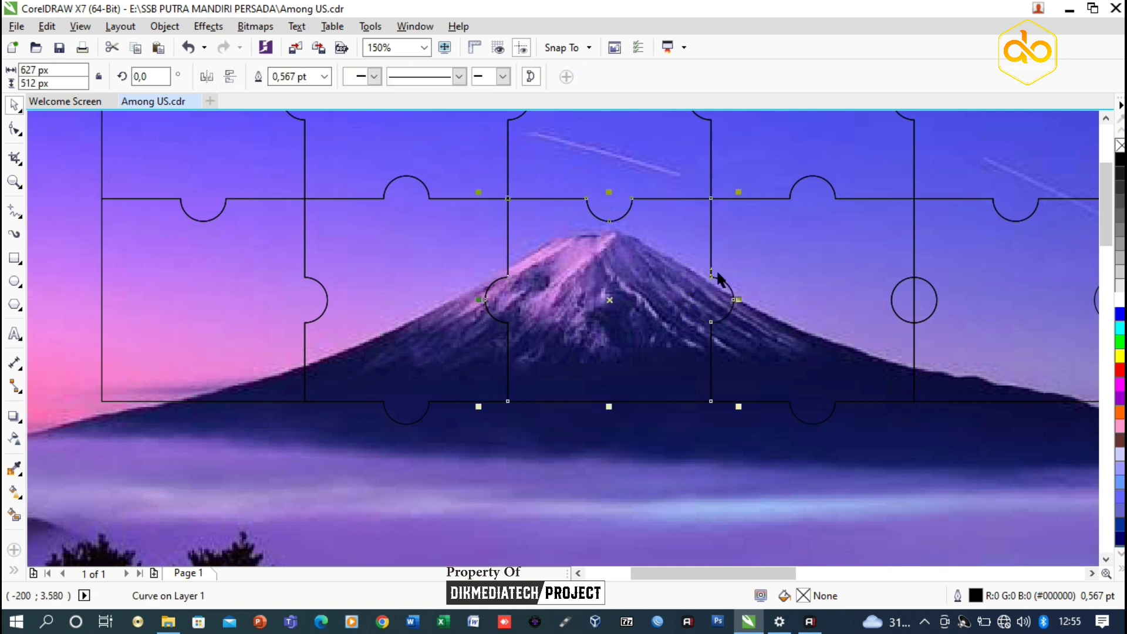
Weld the circle between the fourth and fifth lower squares to the fourth one and trim the fifth with the welded piece.
{"action": "left_click", "coordinate": [892, 296]}
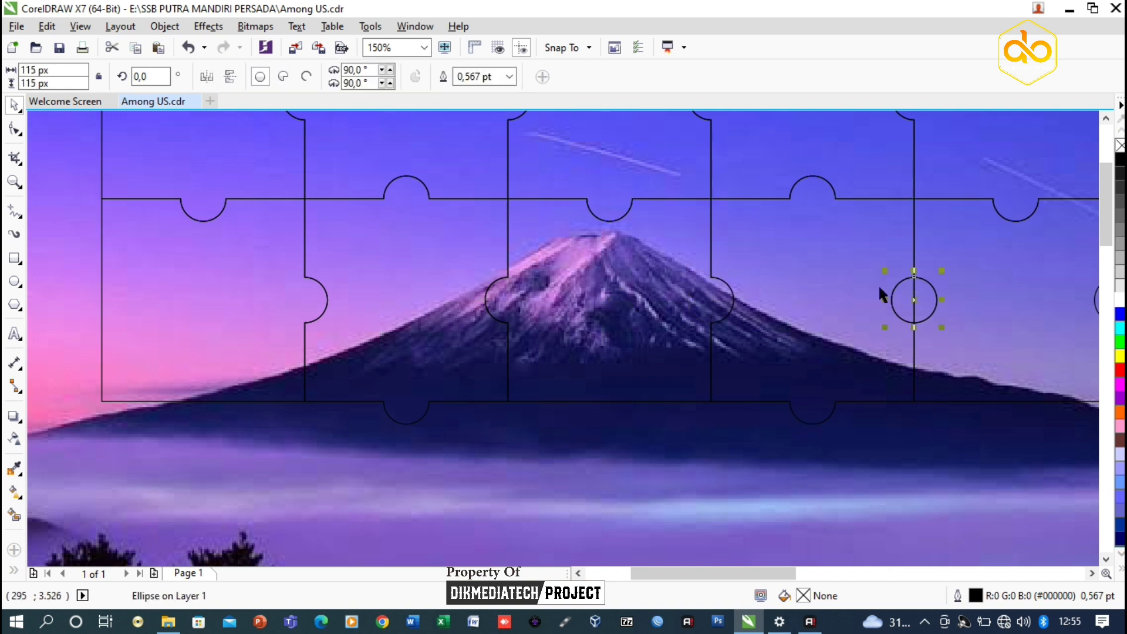
{"action": "left_click", "coordinate": [916, 290], "text": "shift"}
{"action": "left_click", "coordinate": [916, 290], "text": "shift"}
{"action": "left_click", "coordinate": [859, 264], "text": "shift"}
{"action": "left_click", "coordinate": [238, 77]}
{"action": "scroll", "coordinate": [755, 234], "scroll_direction": "right", "scroll_amount": 3}
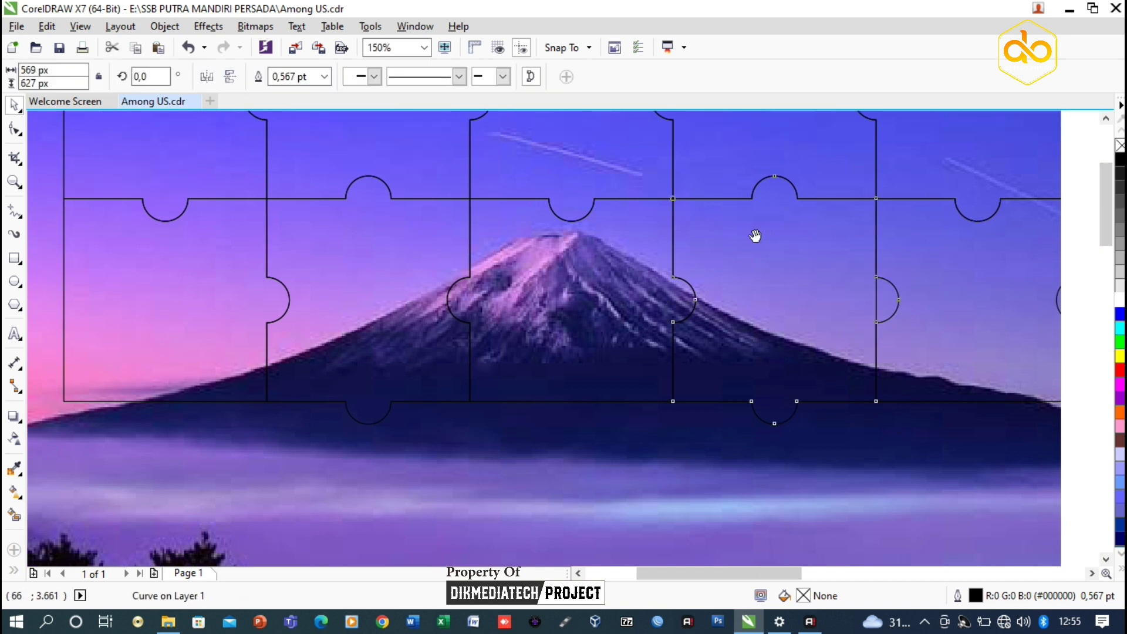
{"action": "left_click", "coordinate": [783, 289], "text": "shift"}
{"action": "left_click", "coordinate": [261, 77]}
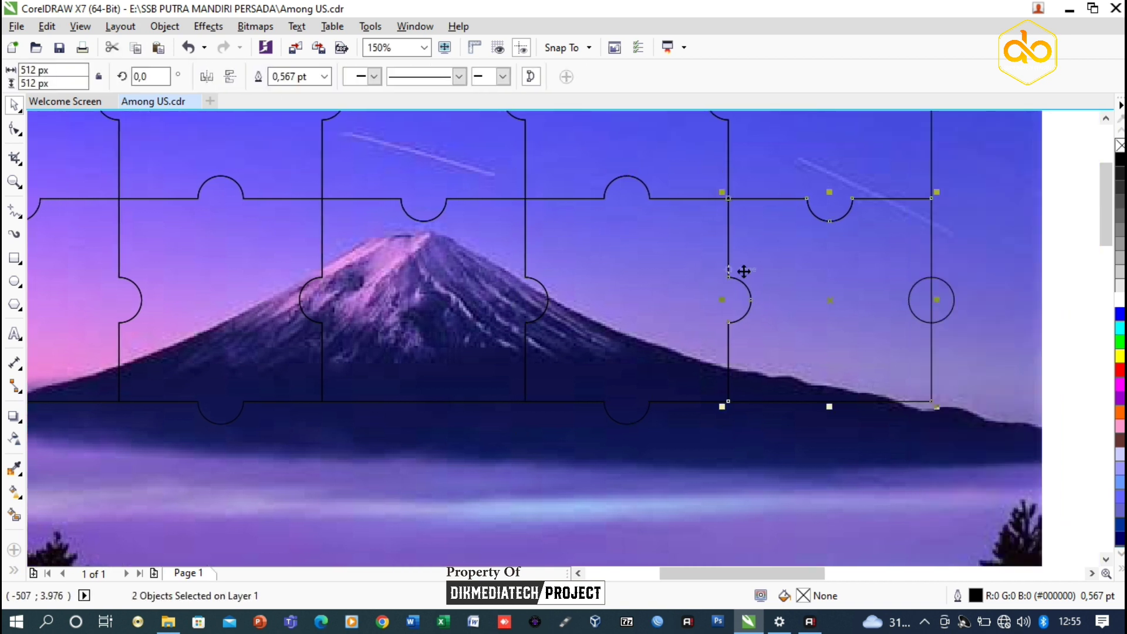
Delete the circle on the fifth lower square's right edge.
{"action": "left_click", "coordinate": [943, 294]}
{"action": "key", "text": "Delete"}
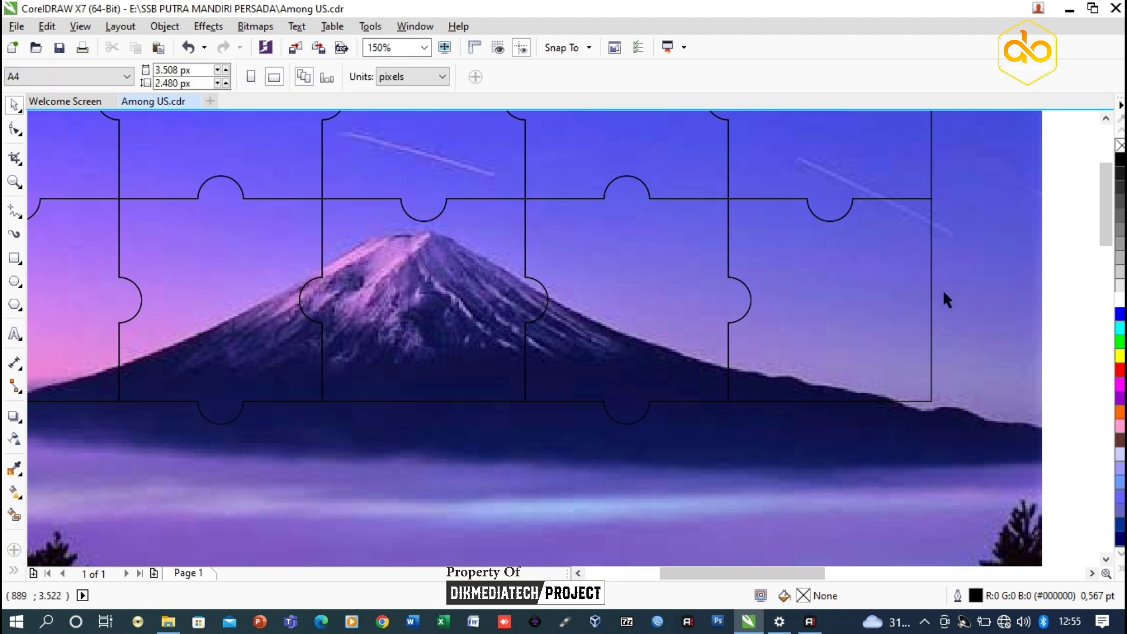
{"action": "scroll", "coordinate": [815, 334], "scroll_direction": "down", "scroll_amount": 1}
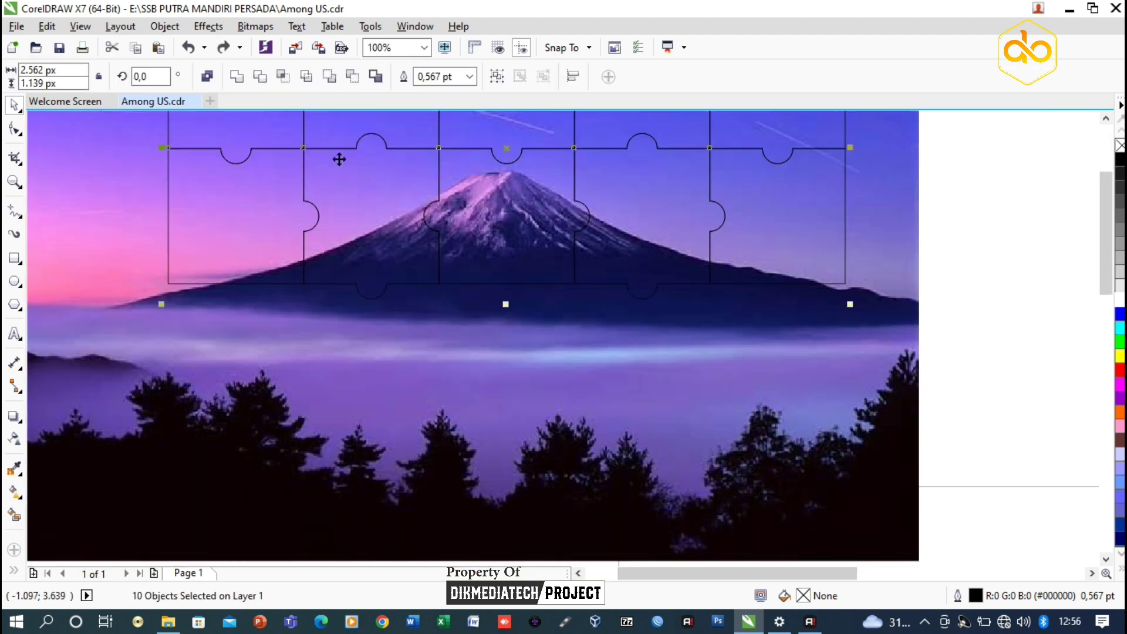
Try to place the two-row block of ten puzzle pieces below the existing rows.
{"action": "scroll", "coordinate": [365, 195], "scroll_direction": "up", "scroll_amount": 1}
{"action": "left_click_drag", "start_coordinate": [366, 196], "coordinate": [417, 523]}
{"action": "key", "text": "ctrl+z"}
Duplicate the ten-piece block directly below the first two rows, aligning its upper edge with the second row's lower edge.
{"action": "scroll", "coordinate": [426, 420], "scroll_direction": "down", "scroll_amount": 1}
{"action": "left_click_drag", "start_coordinate": [421, 392], "coordinate": [416, 274]}
{"action": "left_click_drag", "start_coordinate": [441, 145], "coordinate": [446, 415]}
{"action": "right_click", "coordinate": [447, 415]}
{"action": "scroll", "coordinate": [404, 292], "scroll_direction": "up", "scroll_amount": 1}
{"action": "scroll", "coordinate": [404, 289], "scroll_direction": "up", "scroll_amount": 2}
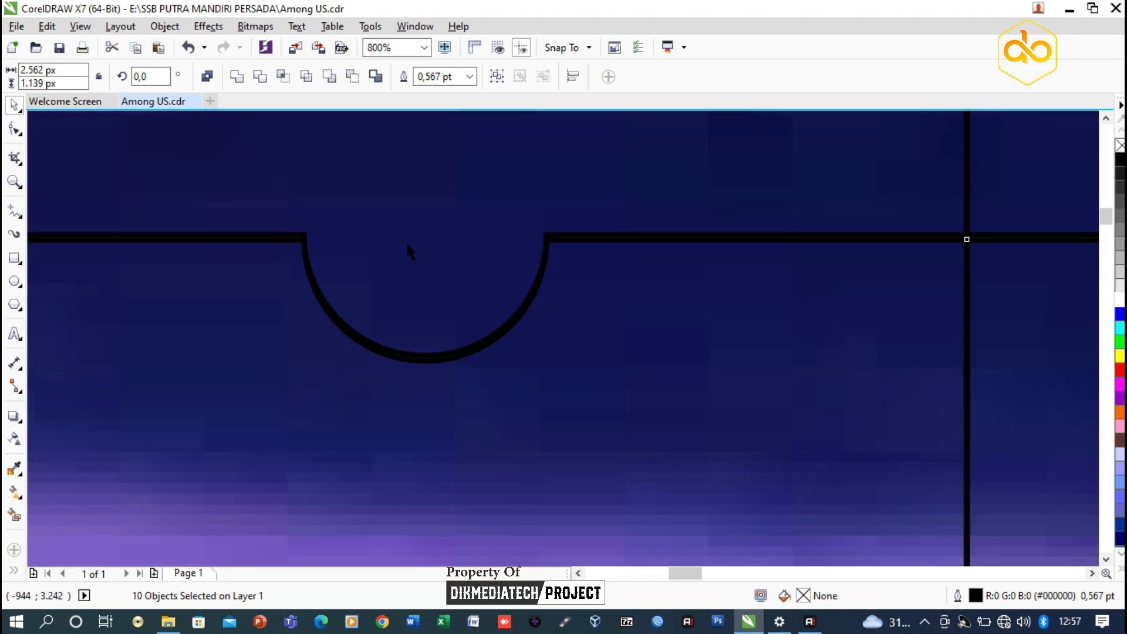
{"action": "mouse_move", "coordinate": [498, 338]}
{"action": "left_mouse_down"}
{"action": "mouse_move", "coordinate": [499, 348]}
{"action": "mouse_move", "coordinate": [496, 332]}
{"action": "left_mouse_up"}
{"action": "scroll", "coordinate": [497, 332], "scroll_direction": "down", "scroll_amount": 2}
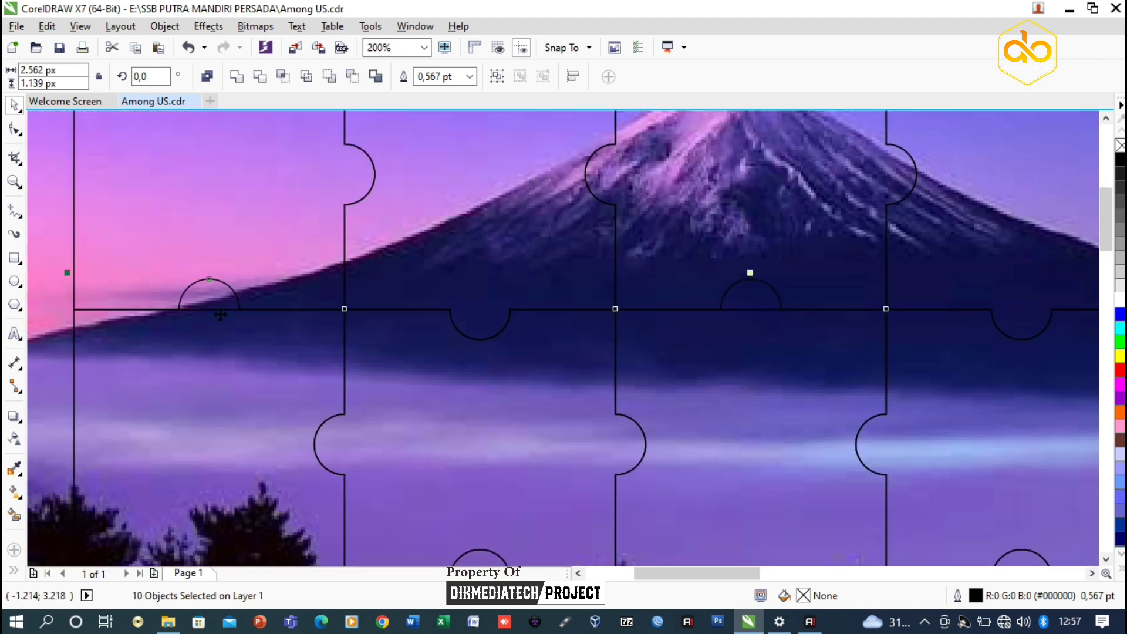
Trim the first and third pieces of the second row with the third-row pieces directly below them.
{"action": "left_click_drag", "start_coordinate": [112, 298], "coordinate": [283, 270]}
{"action": "left_click_drag", "start_coordinate": [157, 256], "coordinate": [371, 236]}
{"action": "scroll", "coordinate": [388, 267], "scroll_direction": "down", "scroll_amount": 1}
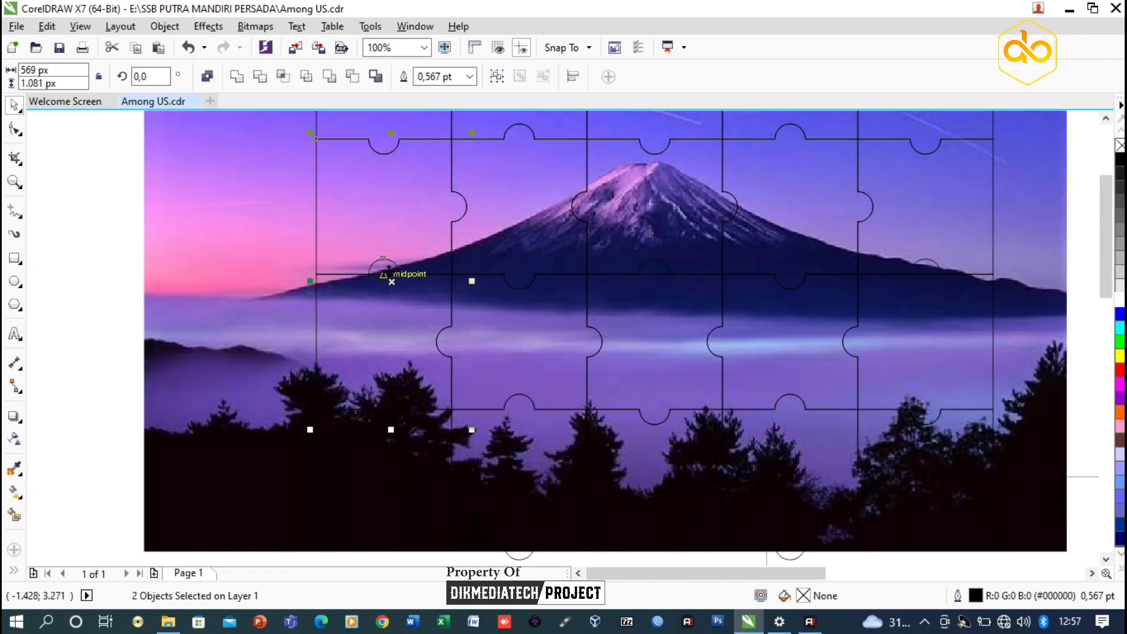
{"action": "left_click", "coordinate": [588, 302]}
{"action": "scroll", "coordinate": [590, 302], "scroll_direction": "up", "scroll_amount": 1}
{"action": "left_click_drag", "start_coordinate": [722, 319], "coordinate": [350, 318]}
{"action": "left_click", "coordinate": [362, 252], "text": "shift"}
{"action": "left_click", "coordinate": [261, 77]}
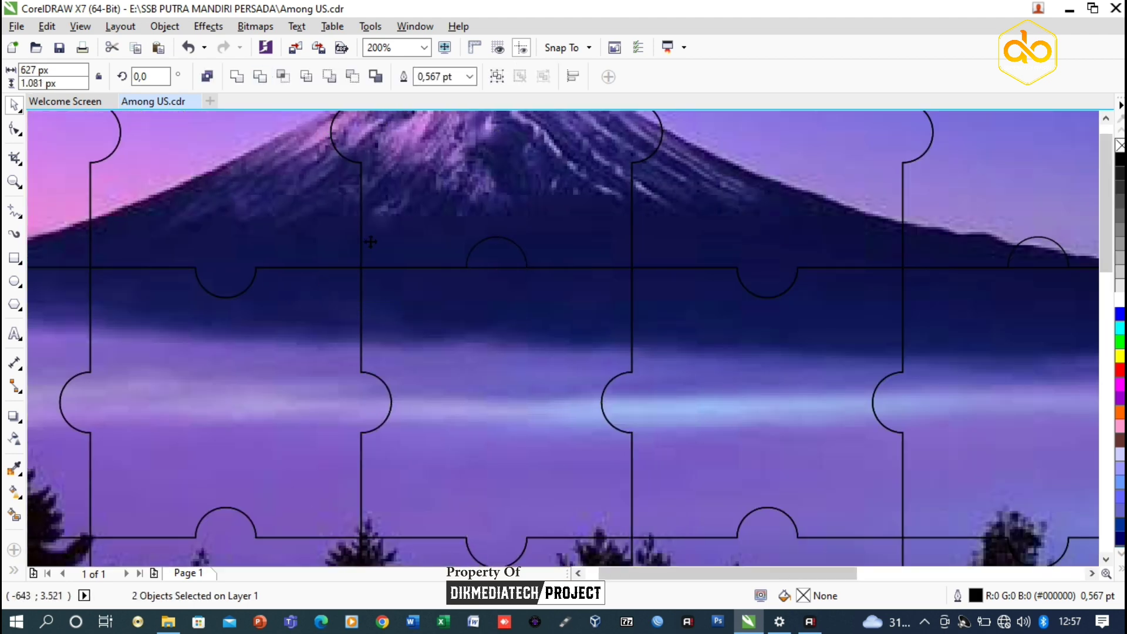
Trim the fifth piece of the second row with the third-row piece directly below it.
{"action": "scroll", "coordinate": [369, 241], "scroll_direction": "down", "scroll_amount": 1}
{"action": "scroll", "coordinate": [712, 262], "scroll_direction": "up", "scroll_amount": 1}
{"action": "left_click", "coordinate": [712, 262]}
{"action": "left_click", "coordinate": [563, 242], "text": "shift"}
{"action": "left_click", "coordinate": [260, 77]}
{"action": "scroll", "coordinate": [558, 267], "scroll_direction": "down", "scroll_amount": 2}
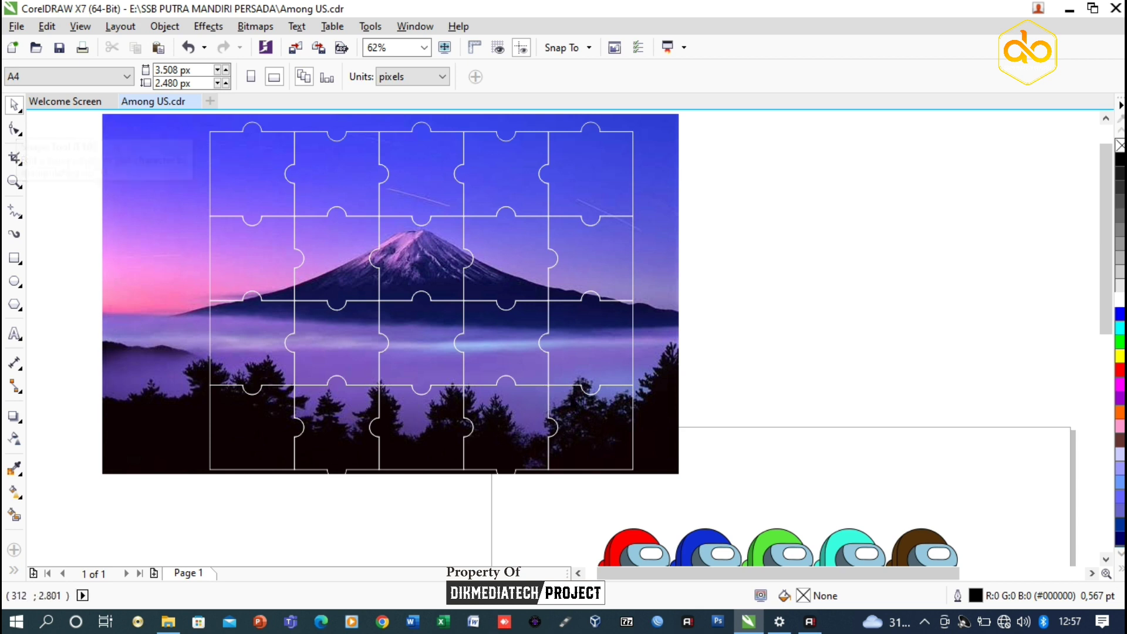
Select all 20 puzzle pieces and combine them into a single curve.
{"action": "left_click_drag", "start_coordinate": [647, 483], "coordinate": [619, 443]}
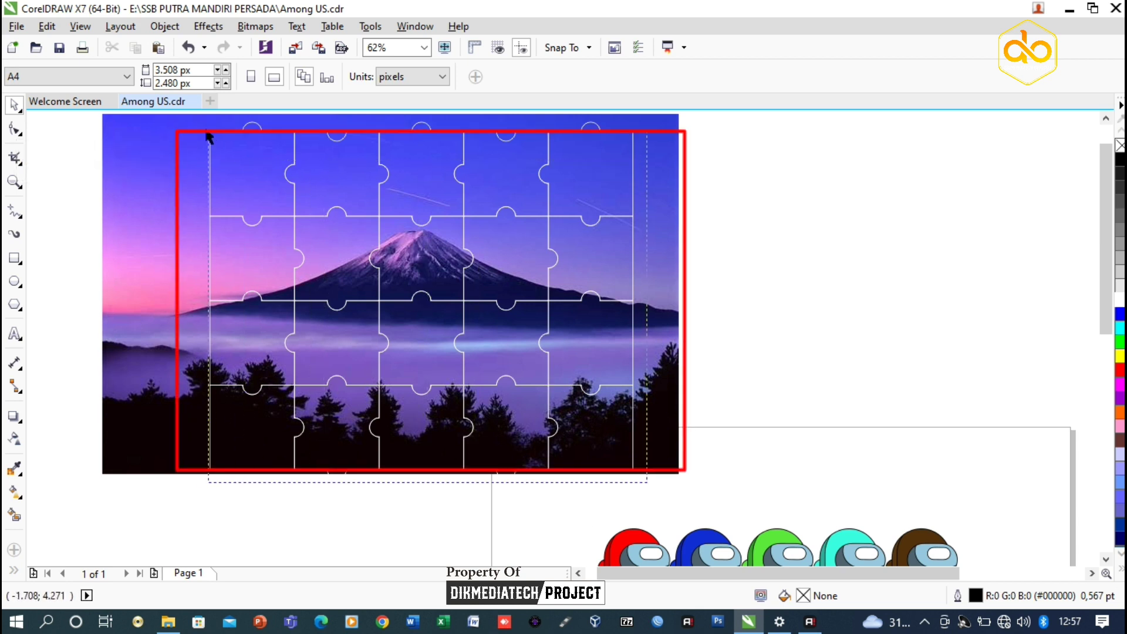
{"action": "mouse_move", "coordinate": [210, 138]}
{"action": "left_mouse_down"}
{"action": "mouse_move", "coordinate": [194, 115]}
{"action": "mouse_move", "coordinate": [192, 154]}
{"action": "left_mouse_up"}
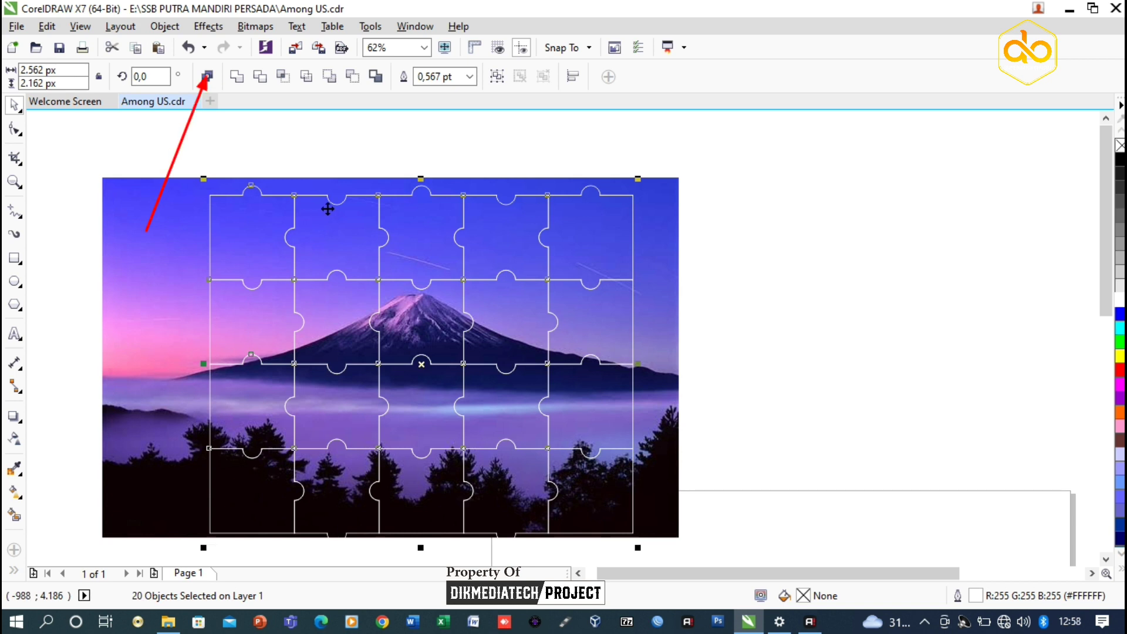
{"action": "scroll", "coordinate": [324, 183], "scroll_direction": "down", "scroll_amount": 1}
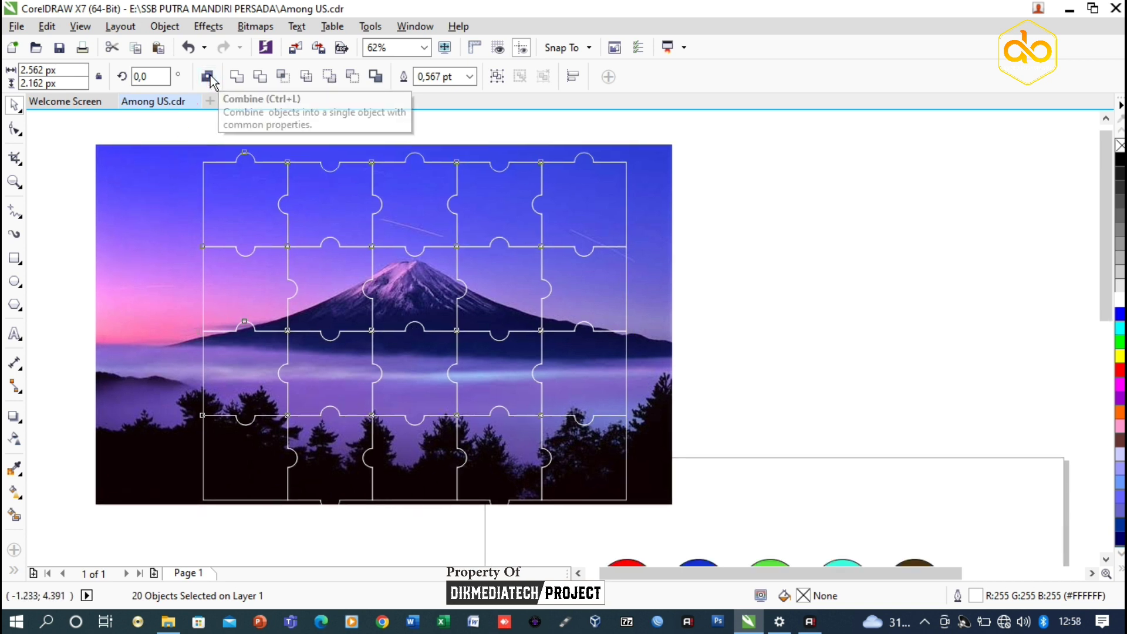
{"action": "left_click", "coordinate": [209, 76]}
Move the combined puzzle grid as a test and undo the move.
{"action": "left_click", "coordinate": [217, 121]}
{"action": "left_click_drag", "start_coordinate": [257, 198], "coordinate": [207, 188]}
{"action": "key", "text": "ctrl+z"}
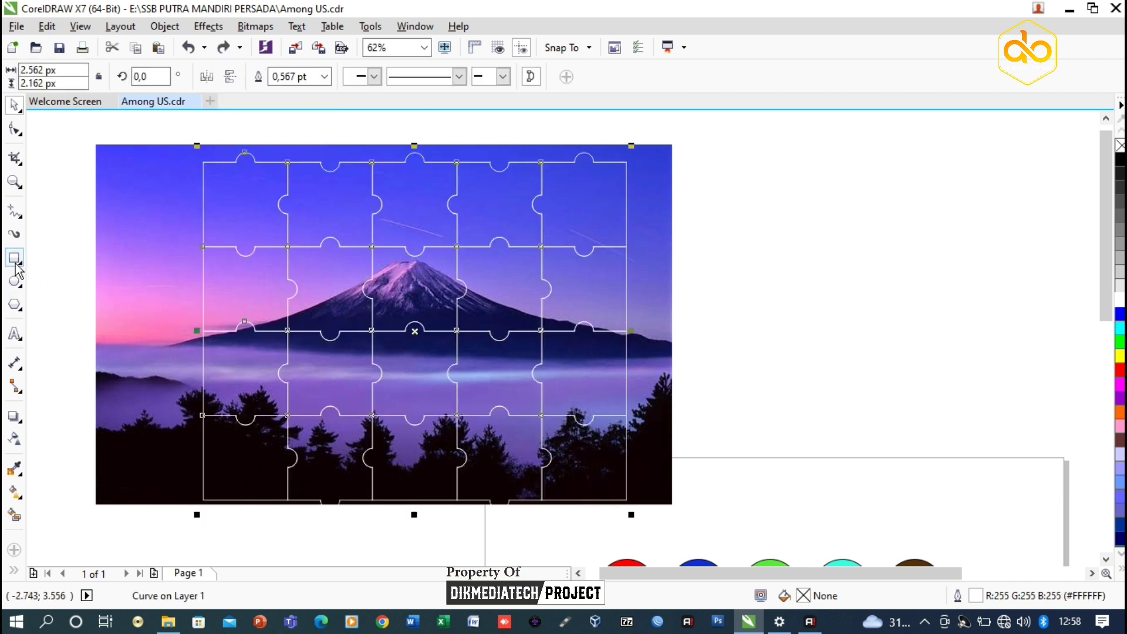
Draw a rectangle about 2606 x 165 px over the grid's upper tabs and one about 2906 x 188 px along its lower edge.
{"action": "left_click", "coordinate": [15, 259]}
{"action": "left_click_drag", "start_coordinate": [203, 162], "coordinate": [634, 135]}
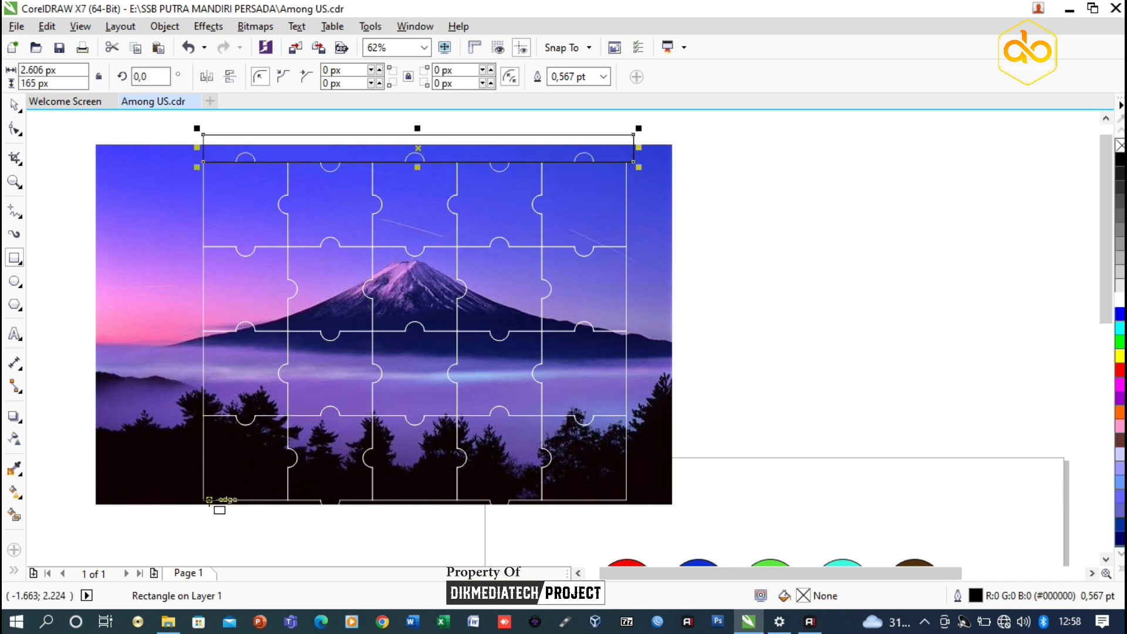
{"action": "left_click_drag", "start_coordinate": [205, 501], "coordinate": [683, 531]}
Group the two rectangles above and below the puzzle grid.
{"action": "key", "text": "space"}
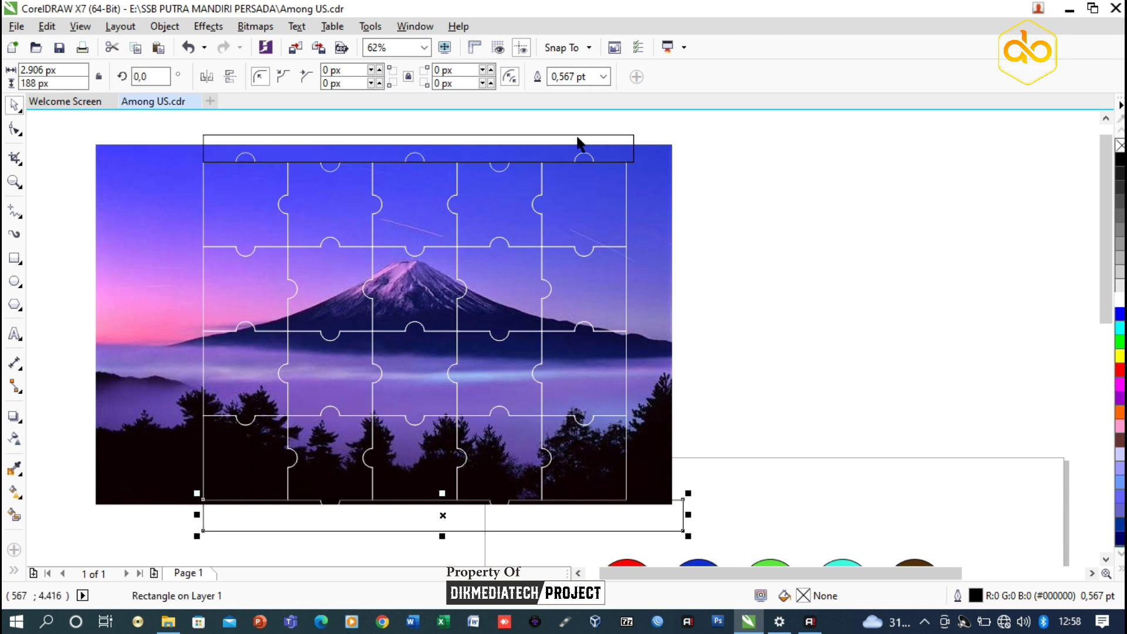
{"action": "left_click", "coordinate": [579, 136], "text": "shift"}
{"action": "key", "text": "ctrl+g"}
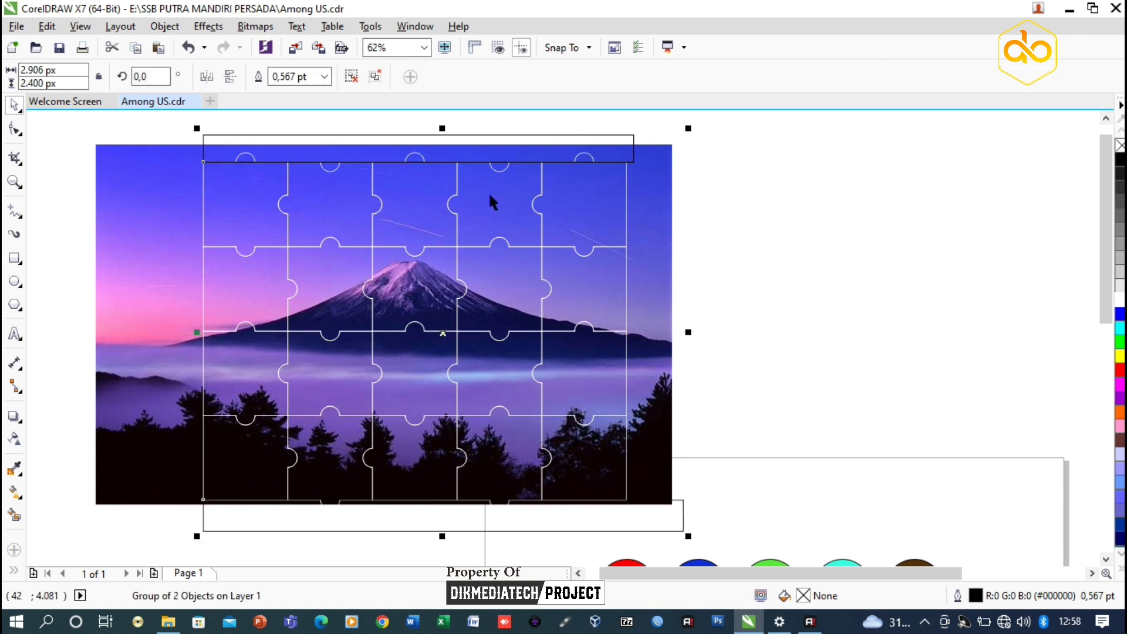
Trim the combined puzzle grid with the grouped rectangles and delete the rectangles.
{"action": "left_click", "coordinate": [490, 195], "text": "shift"}
{"action": "left_click", "coordinate": [261, 76]}
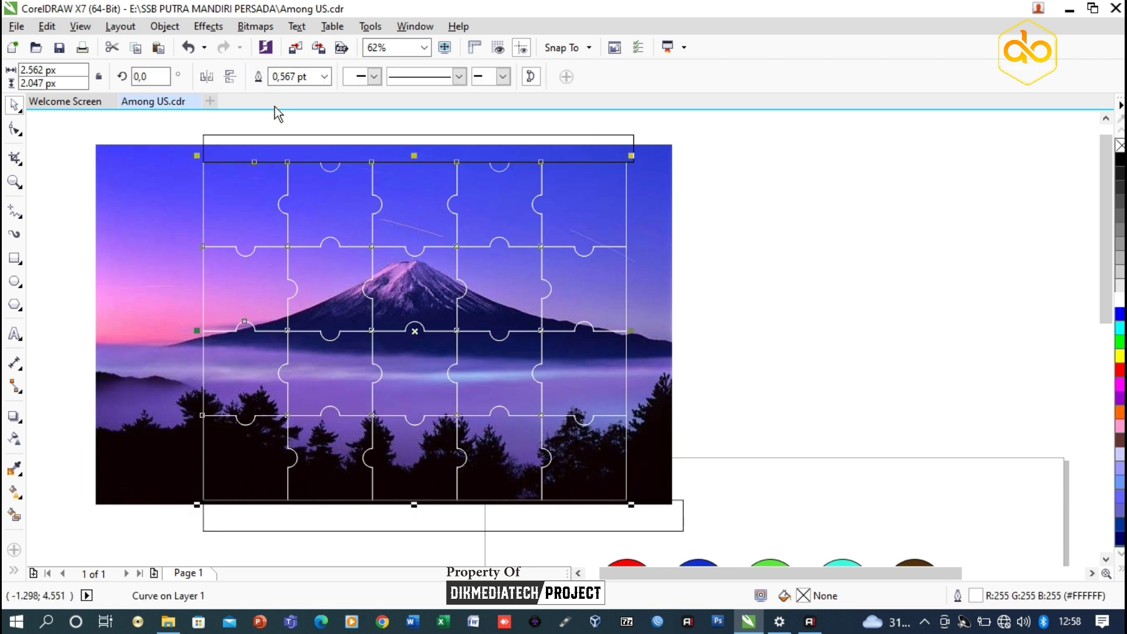
{"action": "left_click", "coordinate": [314, 147]}
{"action": "key", "text": "Delete"}
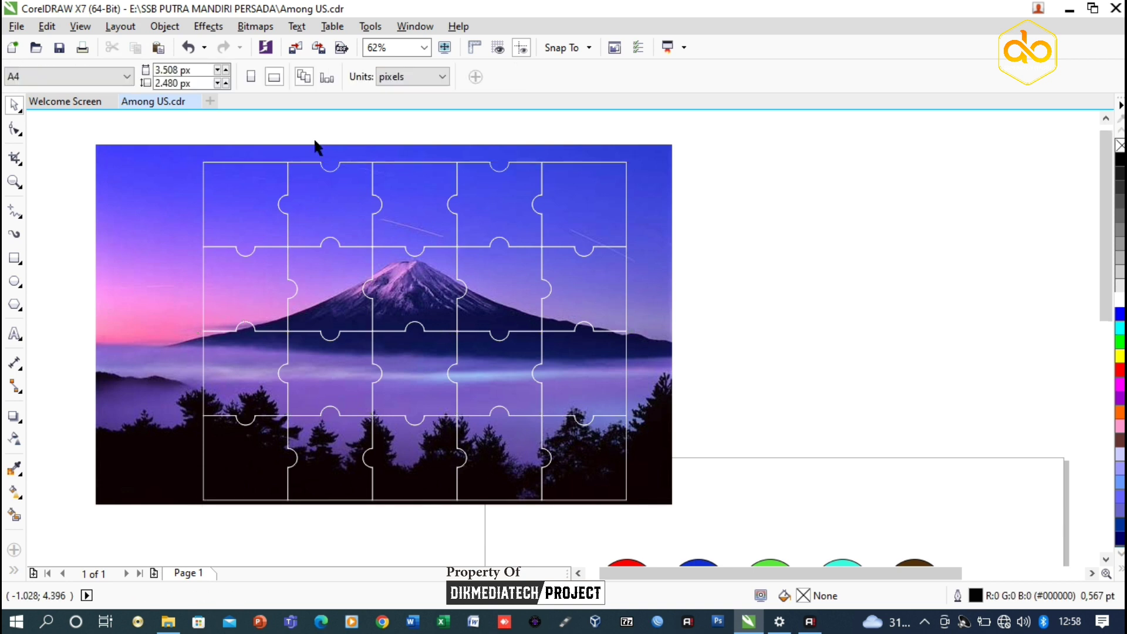
PowerClip the mountain photo inside the trimmed puzzle grid curve and move the clipped puzzle farther from the page.
{"action": "left_click", "coordinate": [456, 237]}
{"action": "right_click", "coordinate": [640, 175]}
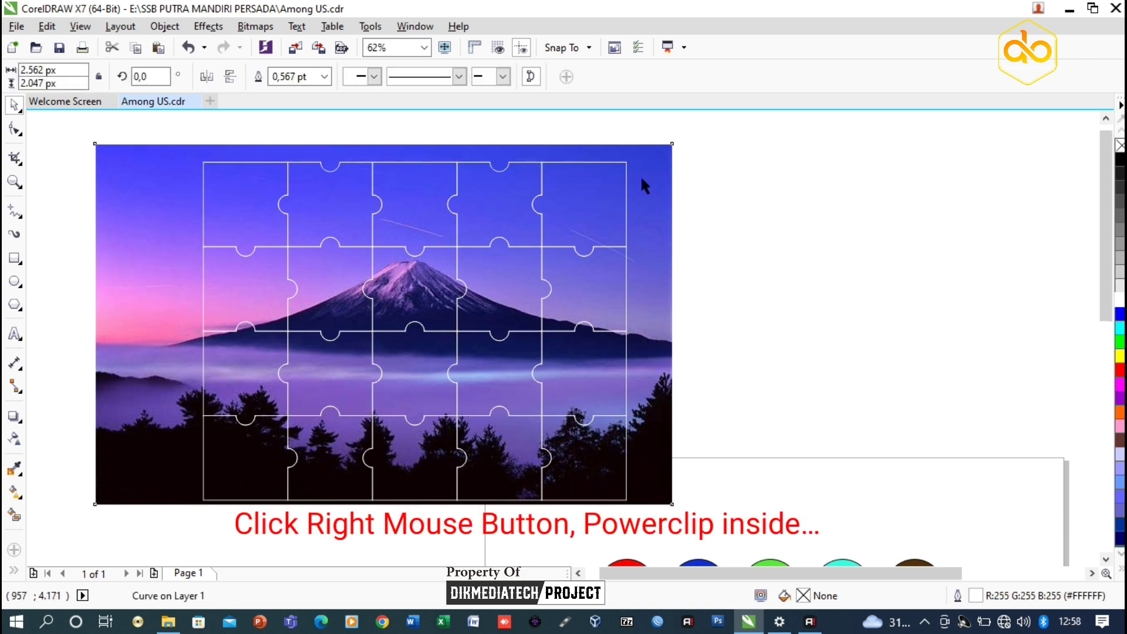
{"action": "left_click", "coordinate": [666, 176]}
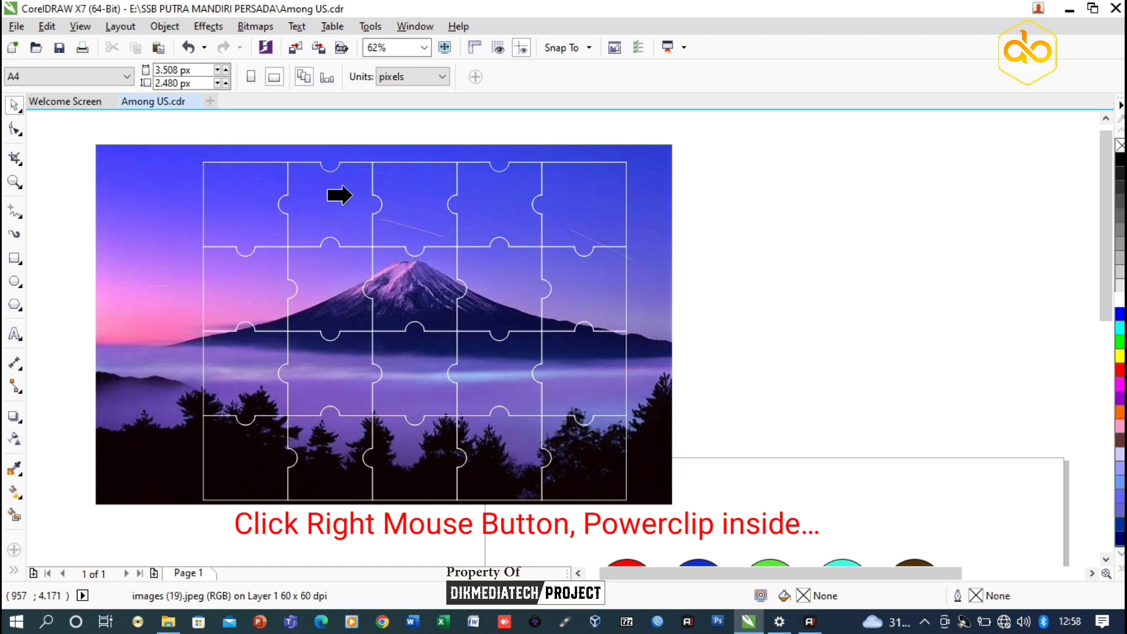
{"action": "left_click", "coordinate": [350, 195]}
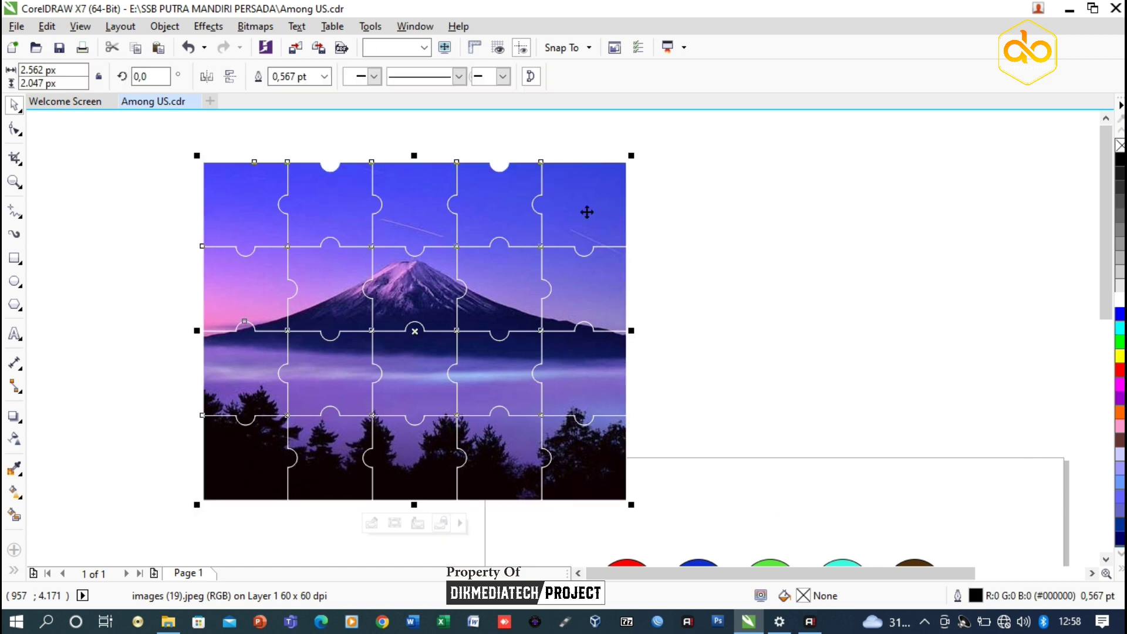
{"action": "left_click_drag", "start_coordinate": [593, 211], "coordinate": [634, 171]}
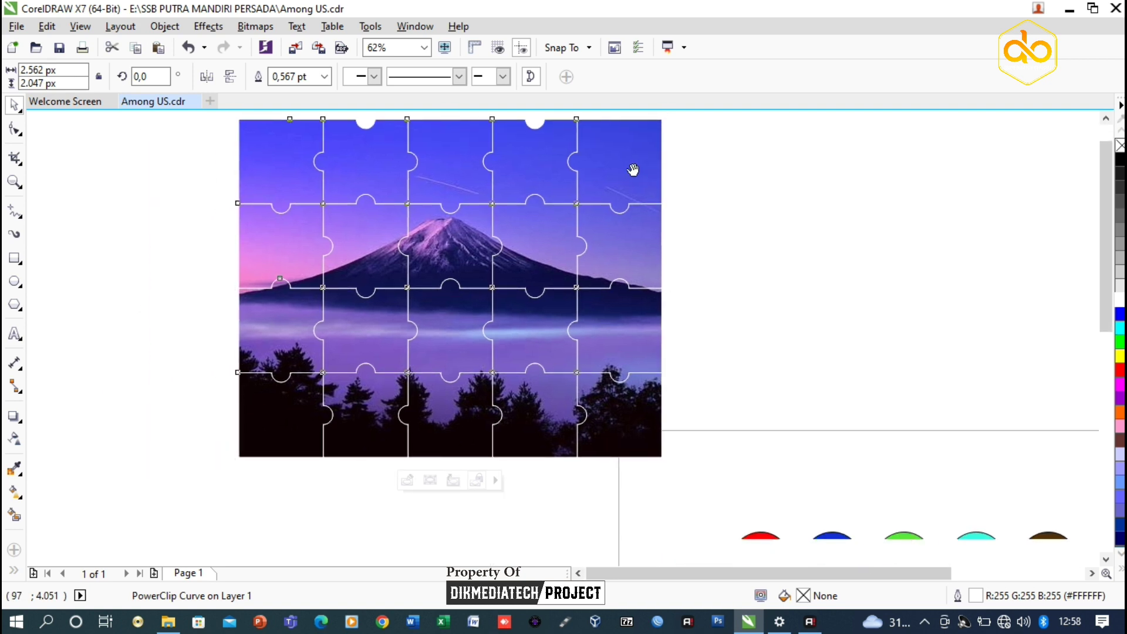
Break the PowerClip puzzle curve apart into separate pieces and clear the selection.
{"action": "key", "text": "ctrl+k"}
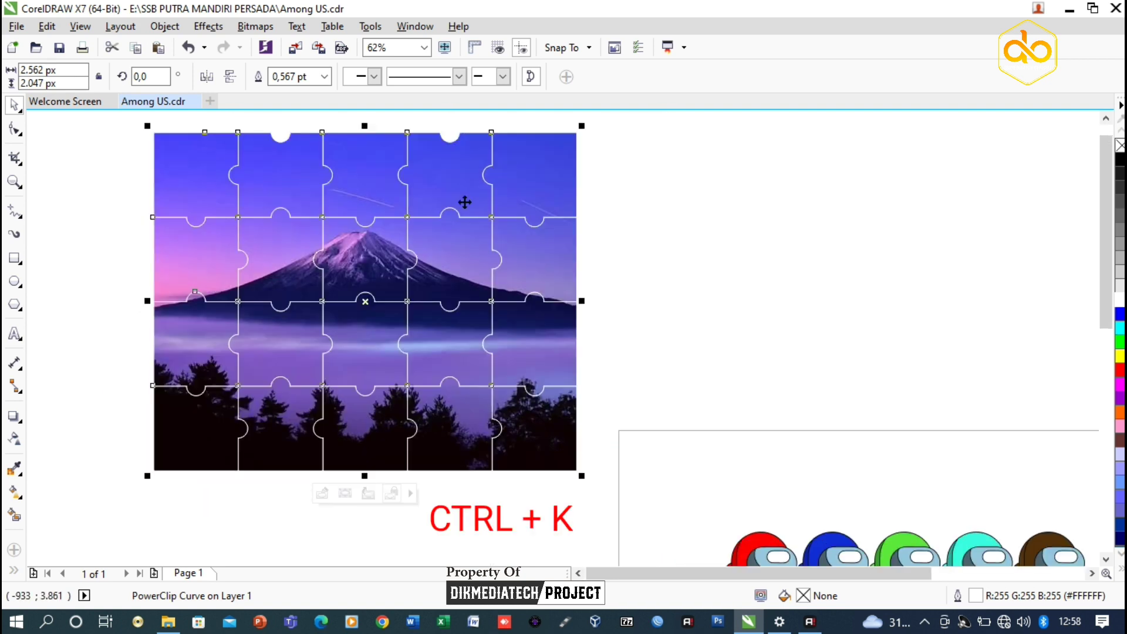
{"action": "right_click", "coordinate": [288, 199]}
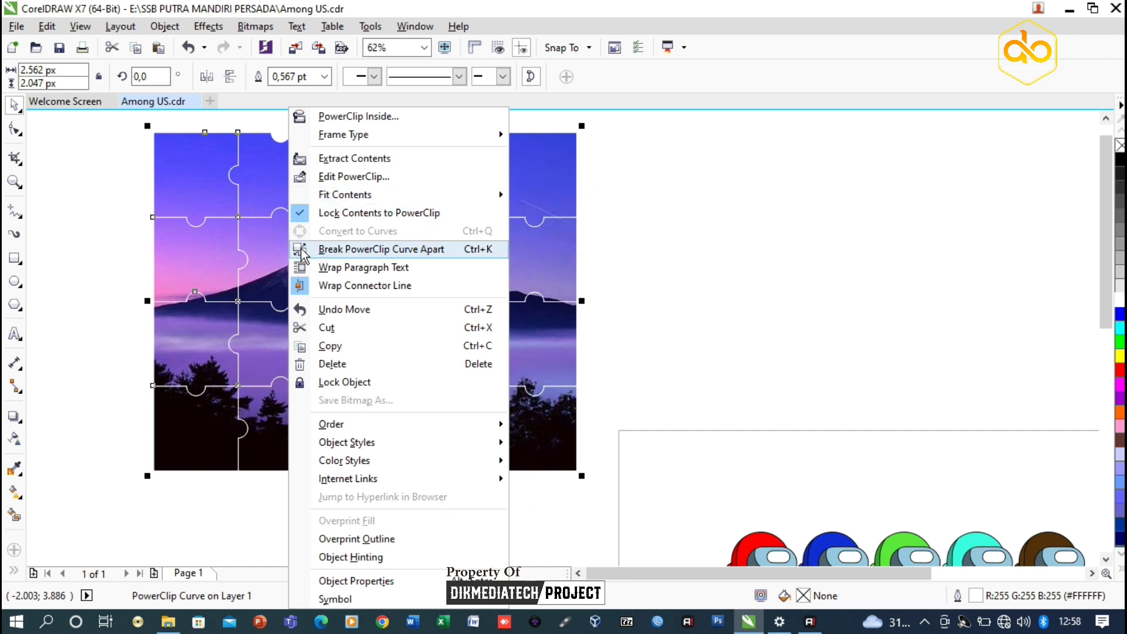
{"action": "left_click", "coordinate": [498, 246]}
{"action": "left_click", "coordinate": [614, 226]}
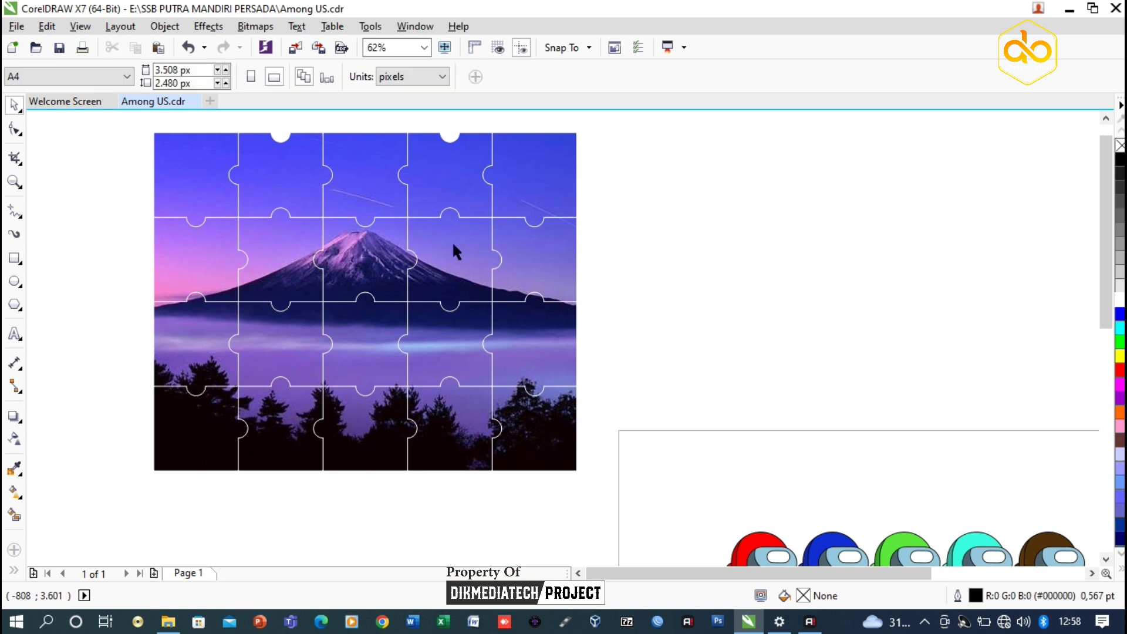
Move the mountain-peak piece and the second pieces of the first and third rows out of the puzzle into the empty area beside it.
{"action": "left_click_drag", "start_coordinate": [368, 264], "coordinate": [722, 235]}
{"action": "left_click_drag", "start_coordinate": [399, 359], "coordinate": [653, 362]}
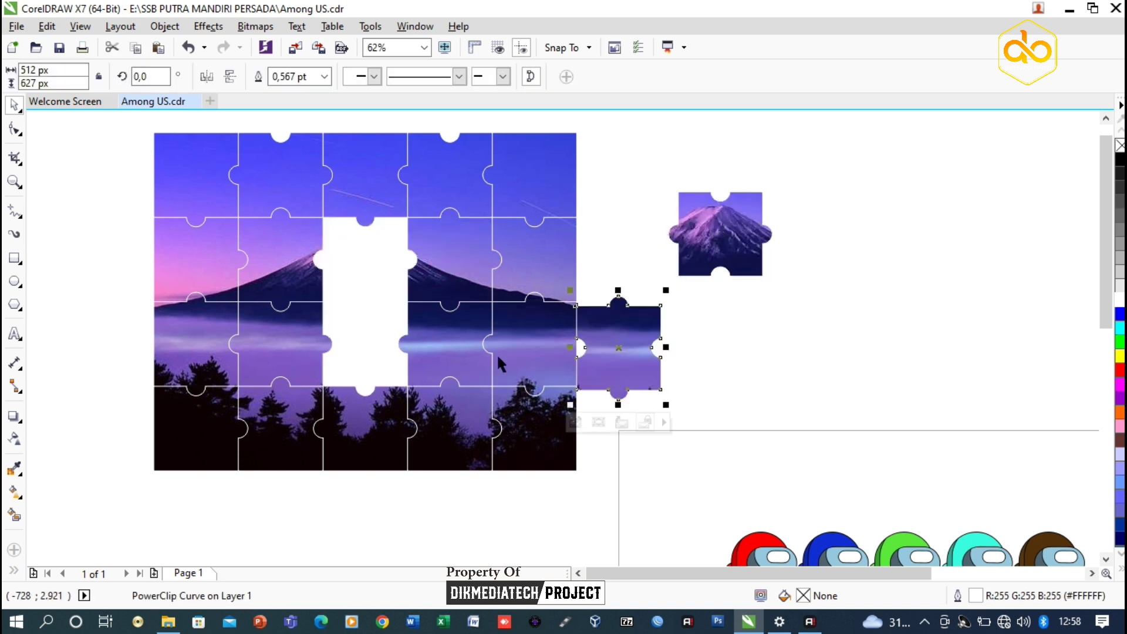
{"action": "key", "text": "ctrl+z"}
{"action": "left_click_drag", "start_coordinate": [285, 330], "coordinate": [704, 369]}
{"action": "left_click_drag", "start_coordinate": [281, 175], "coordinate": [886, 238]}
Try moving the fourth and second bottom-row pieces out of the puzzle, and undo these moves.
{"action": "left_click_drag", "start_coordinate": [450, 426], "coordinate": [802, 348]}
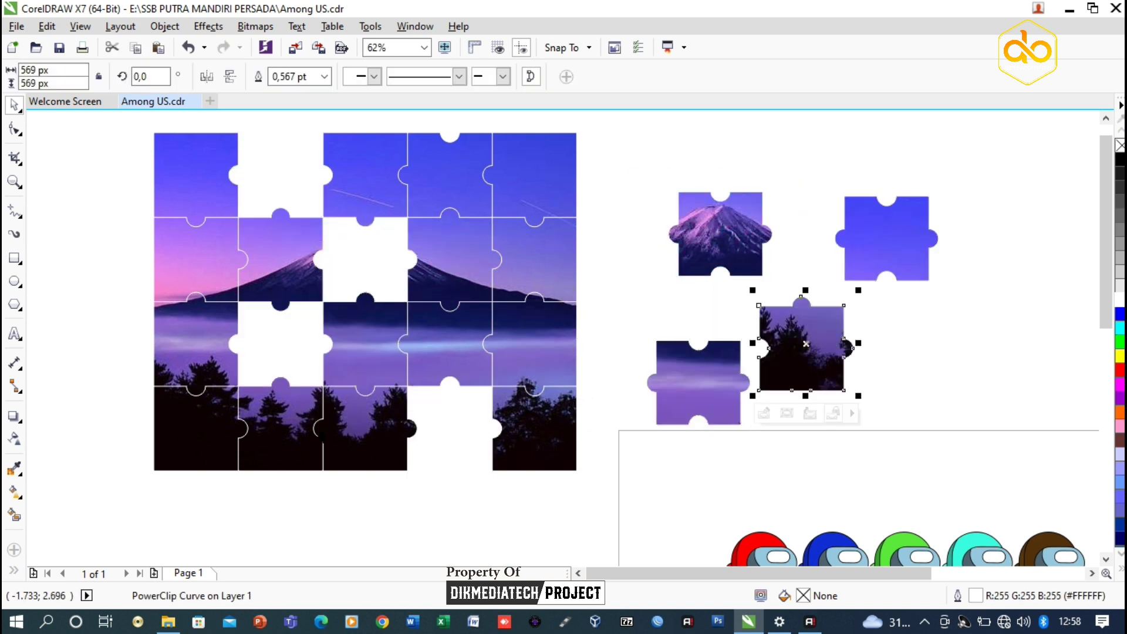
{"action": "left_click_drag", "start_coordinate": [281, 426], "coordinate": [612, 498]}
{"action": "key", "text": "ctrl+z"}
{"action": "key", "text": "ctrl+z"}
{"action": "key", "text": "ctrl+z"}
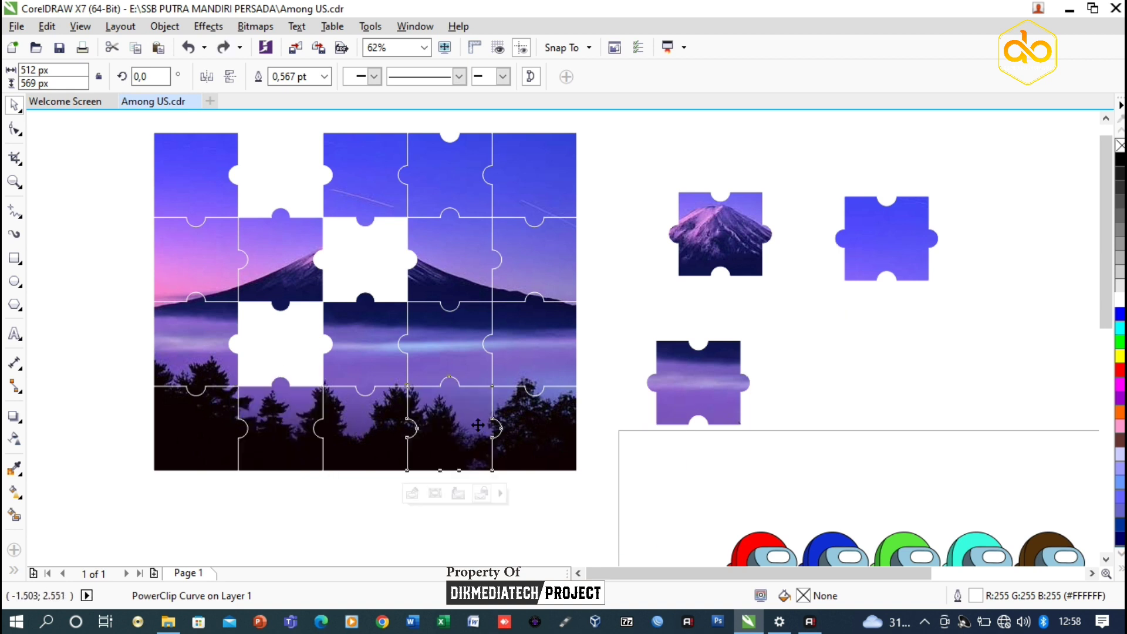
Move the third and fifth bottom-row pieces and the fourth piece of the third row out of the puzzle.
{"action": "left_click_drag", "start_coordinate": [385, 424], "coordinate": [678, 522]}
{"action": "left_click_drag", "start_coordinate": [534, 428], "coordinate": [825, 368]}
{"action": "left_click_drag", "start_coordinate": [409, 332], "coordinate": [589, 189]}
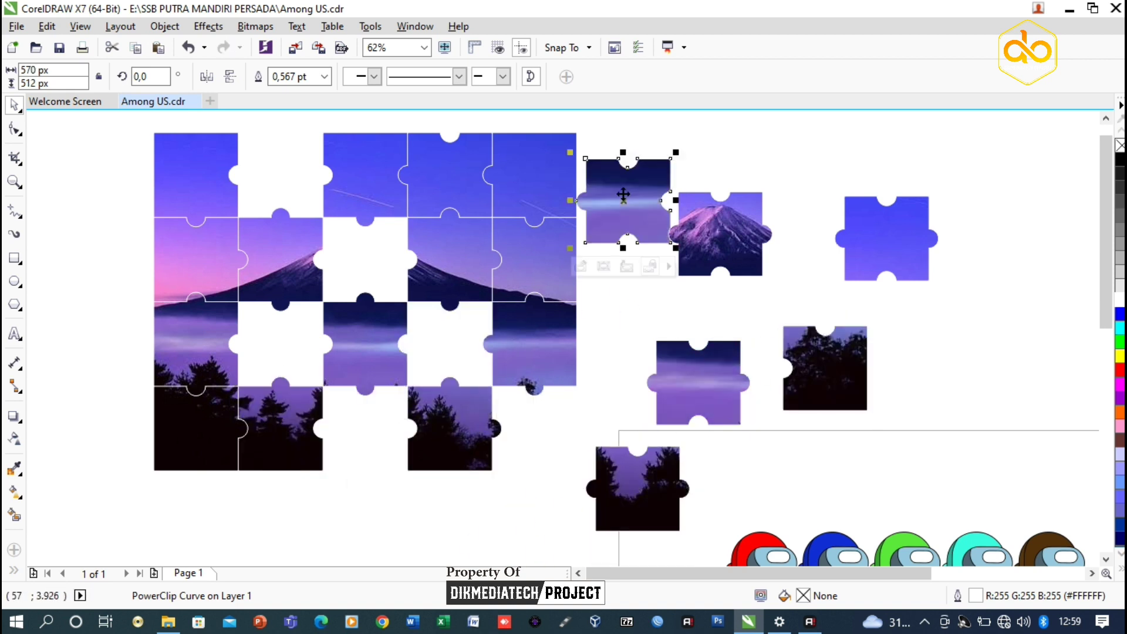